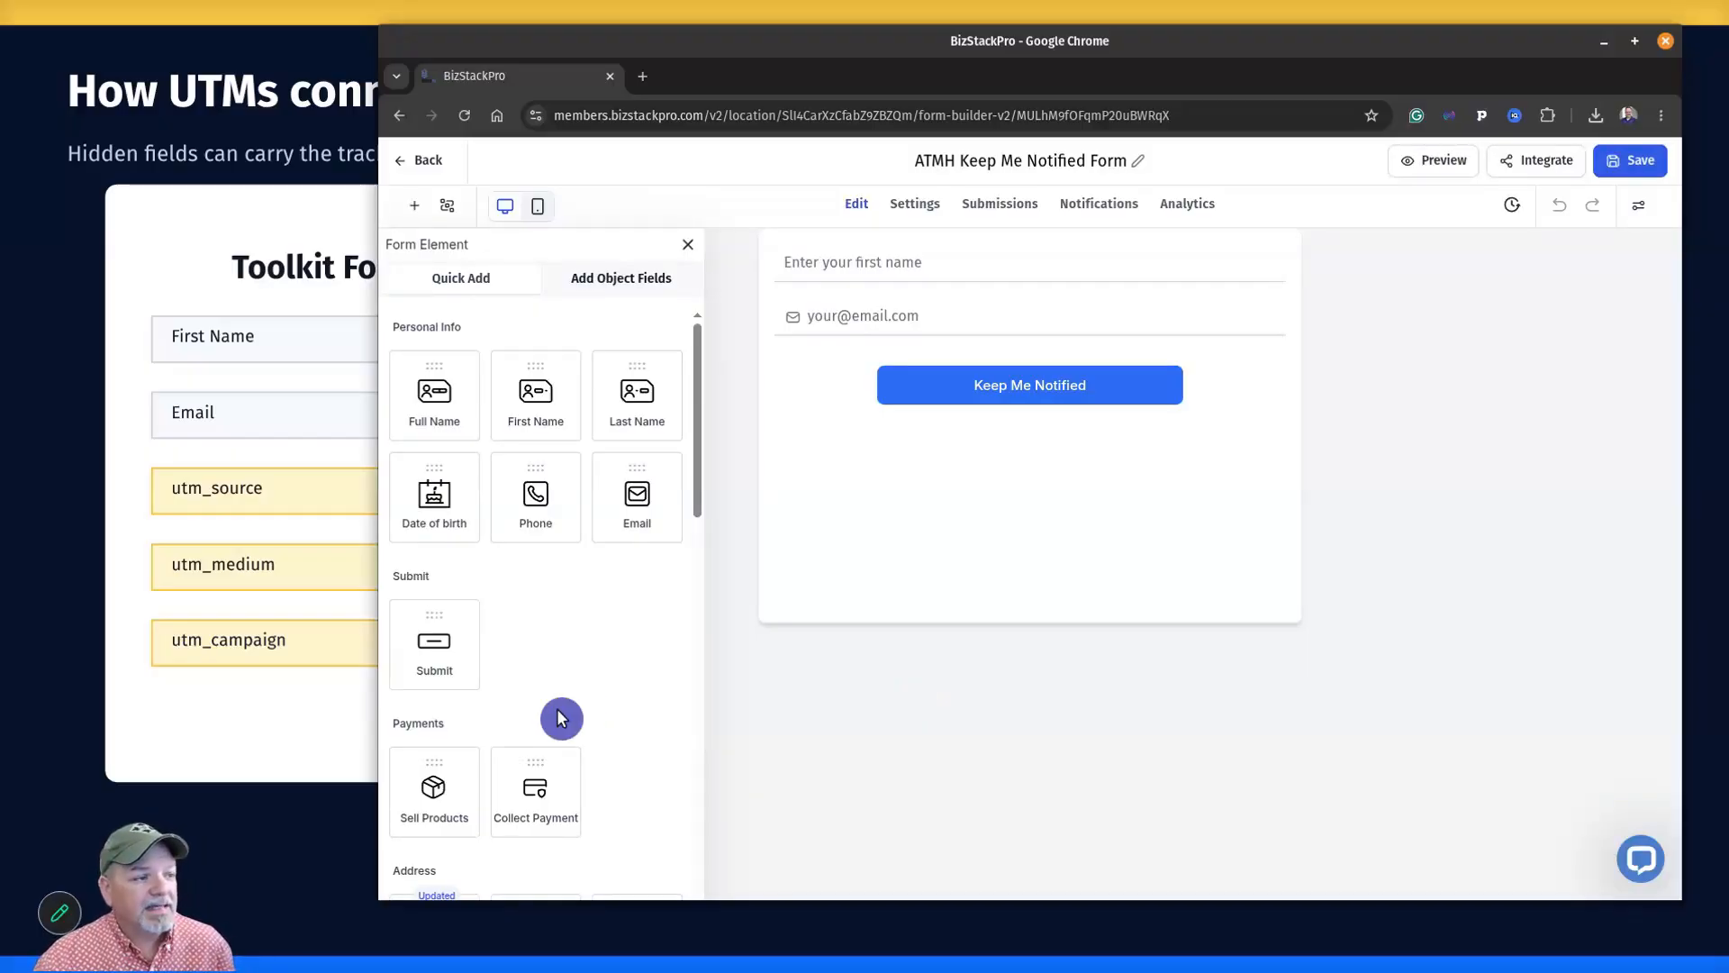
Add a single-line field above the submit button and label it utm_source.
{"action": "scroll", "coordinate": [595, 690], "scroll_direction": "down", "scroll_amount": 7}
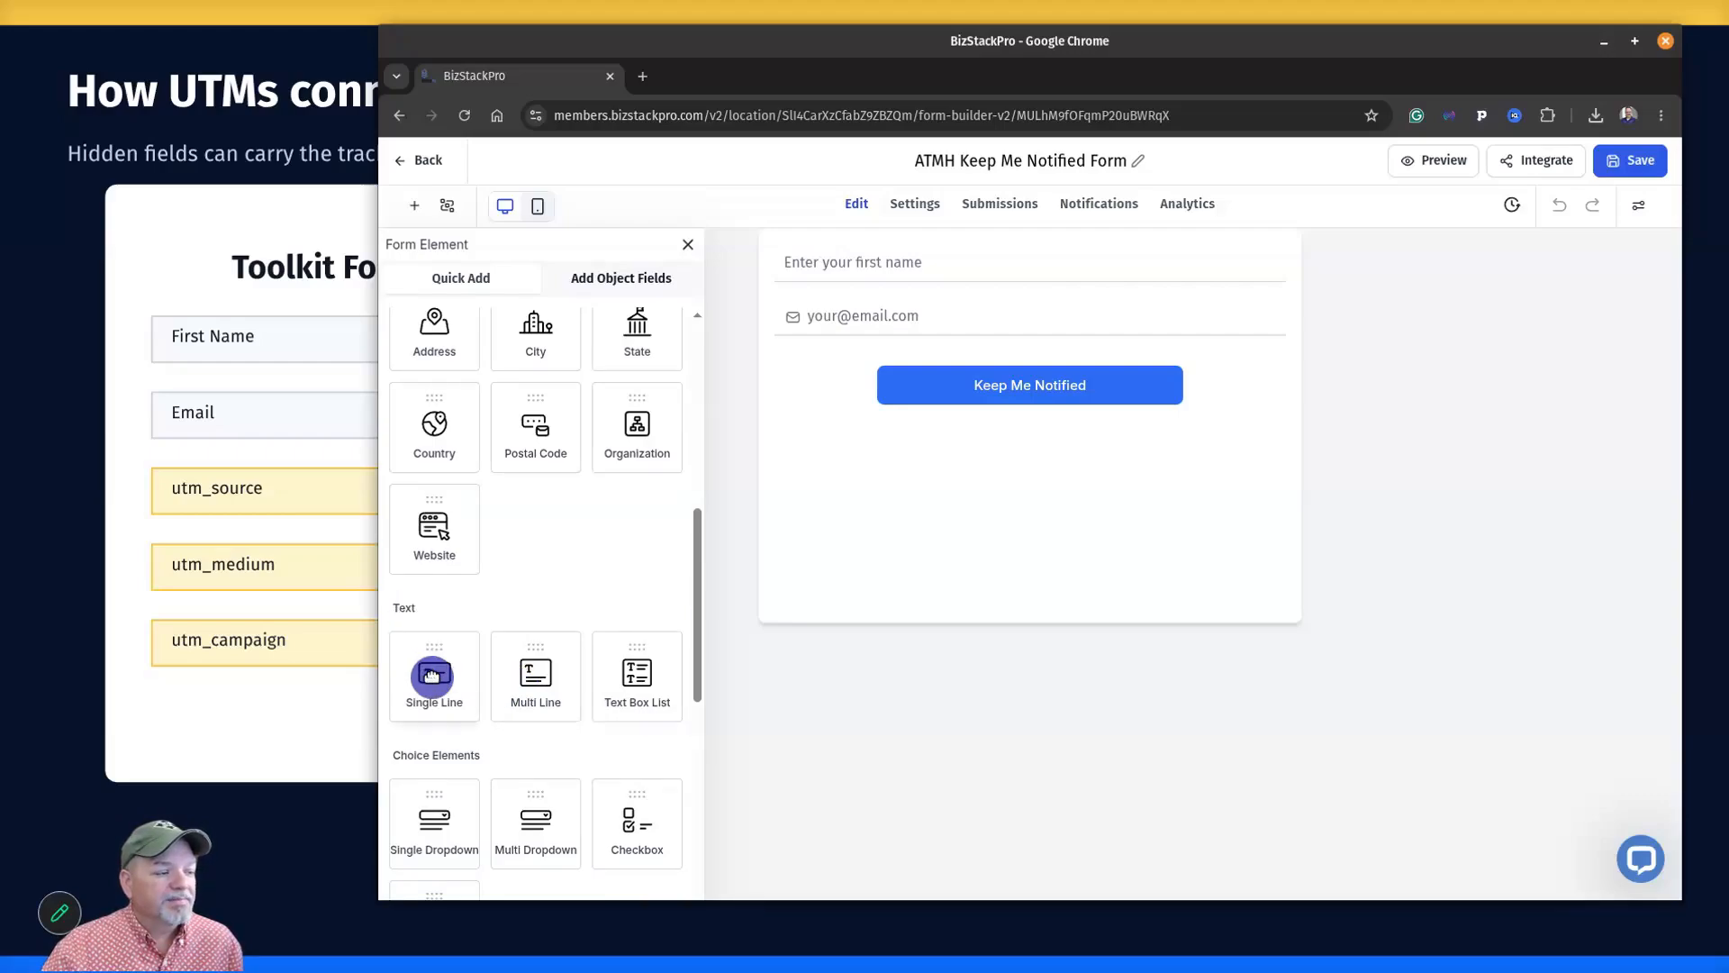
{"action": "left_click_drag", "start_coordinate": [432, 675], "coordinate": [886, 368]}
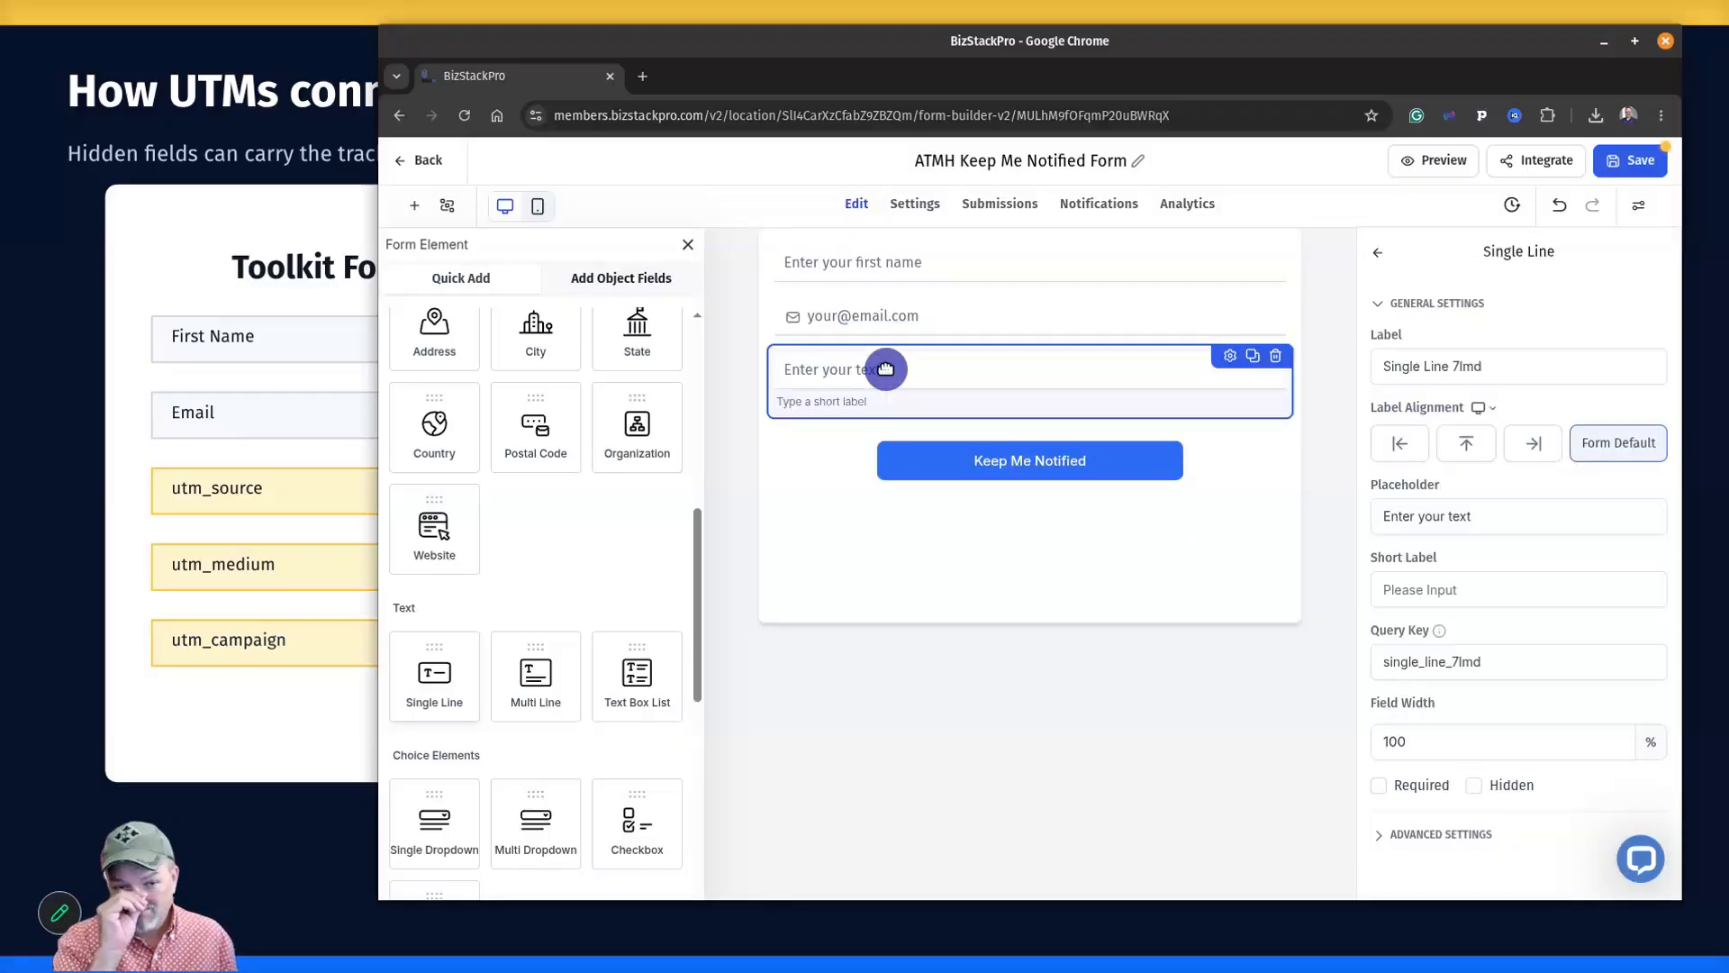
{"action": "left_click", "coordinate": [1541, 367]}
{"action": "triple_click", "coordinate": [1541, 366]}
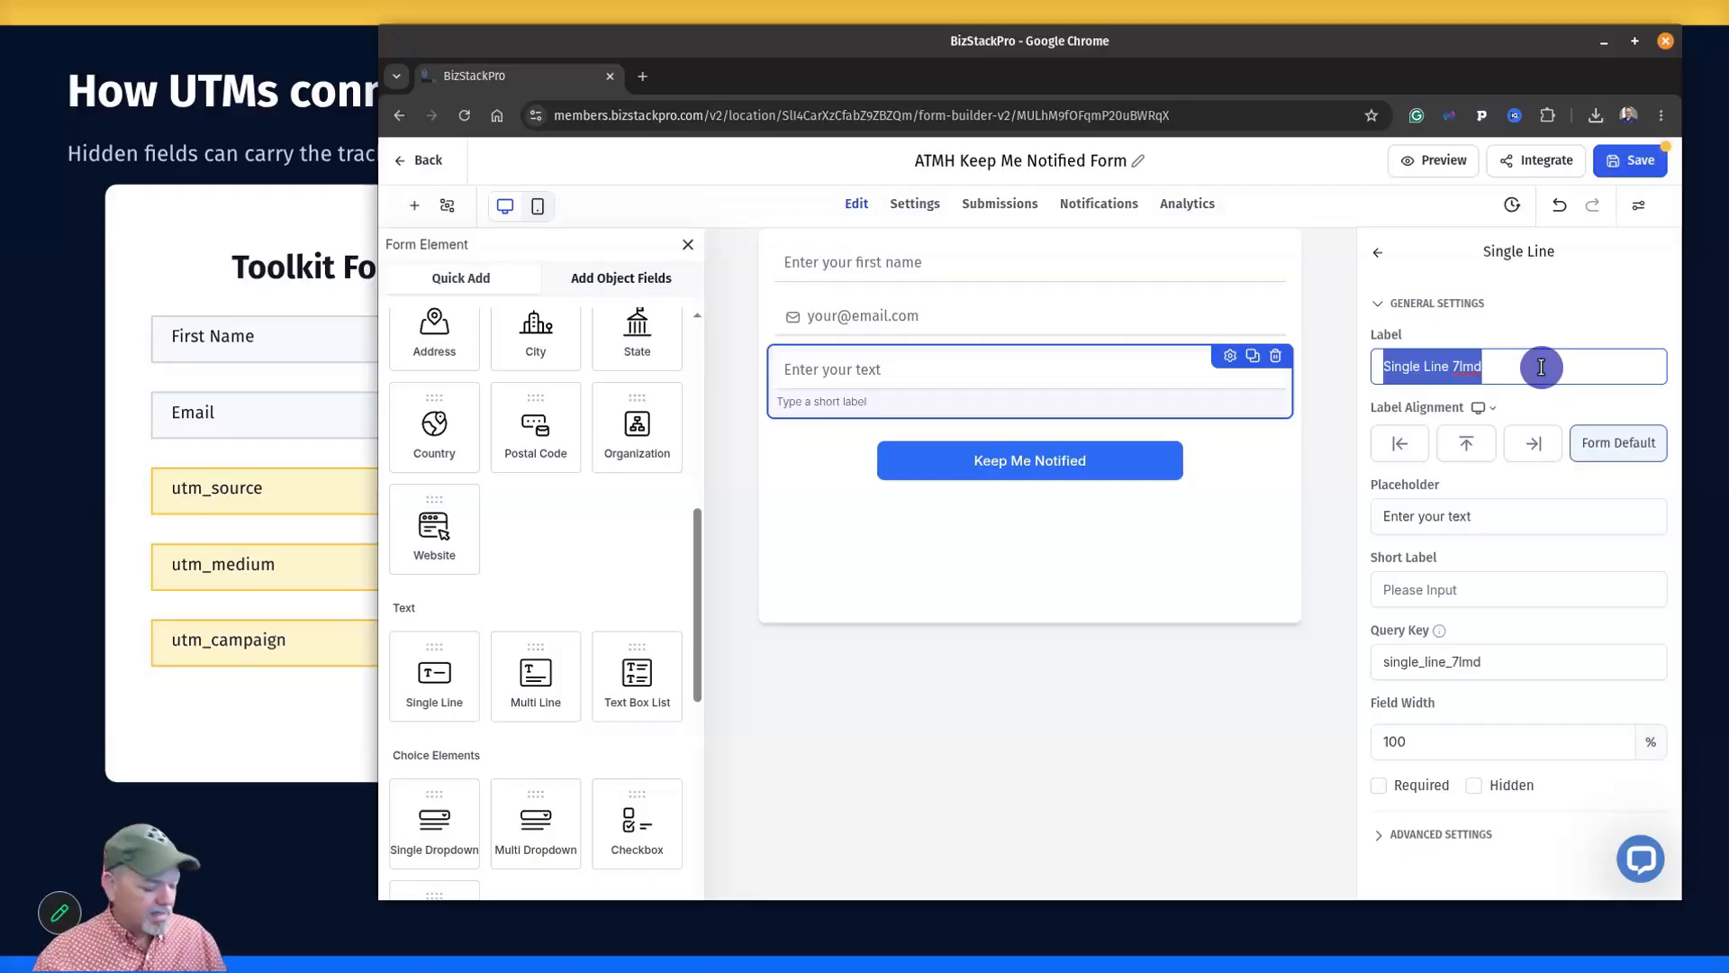
{"action": "key", "text": "BackSpace"}
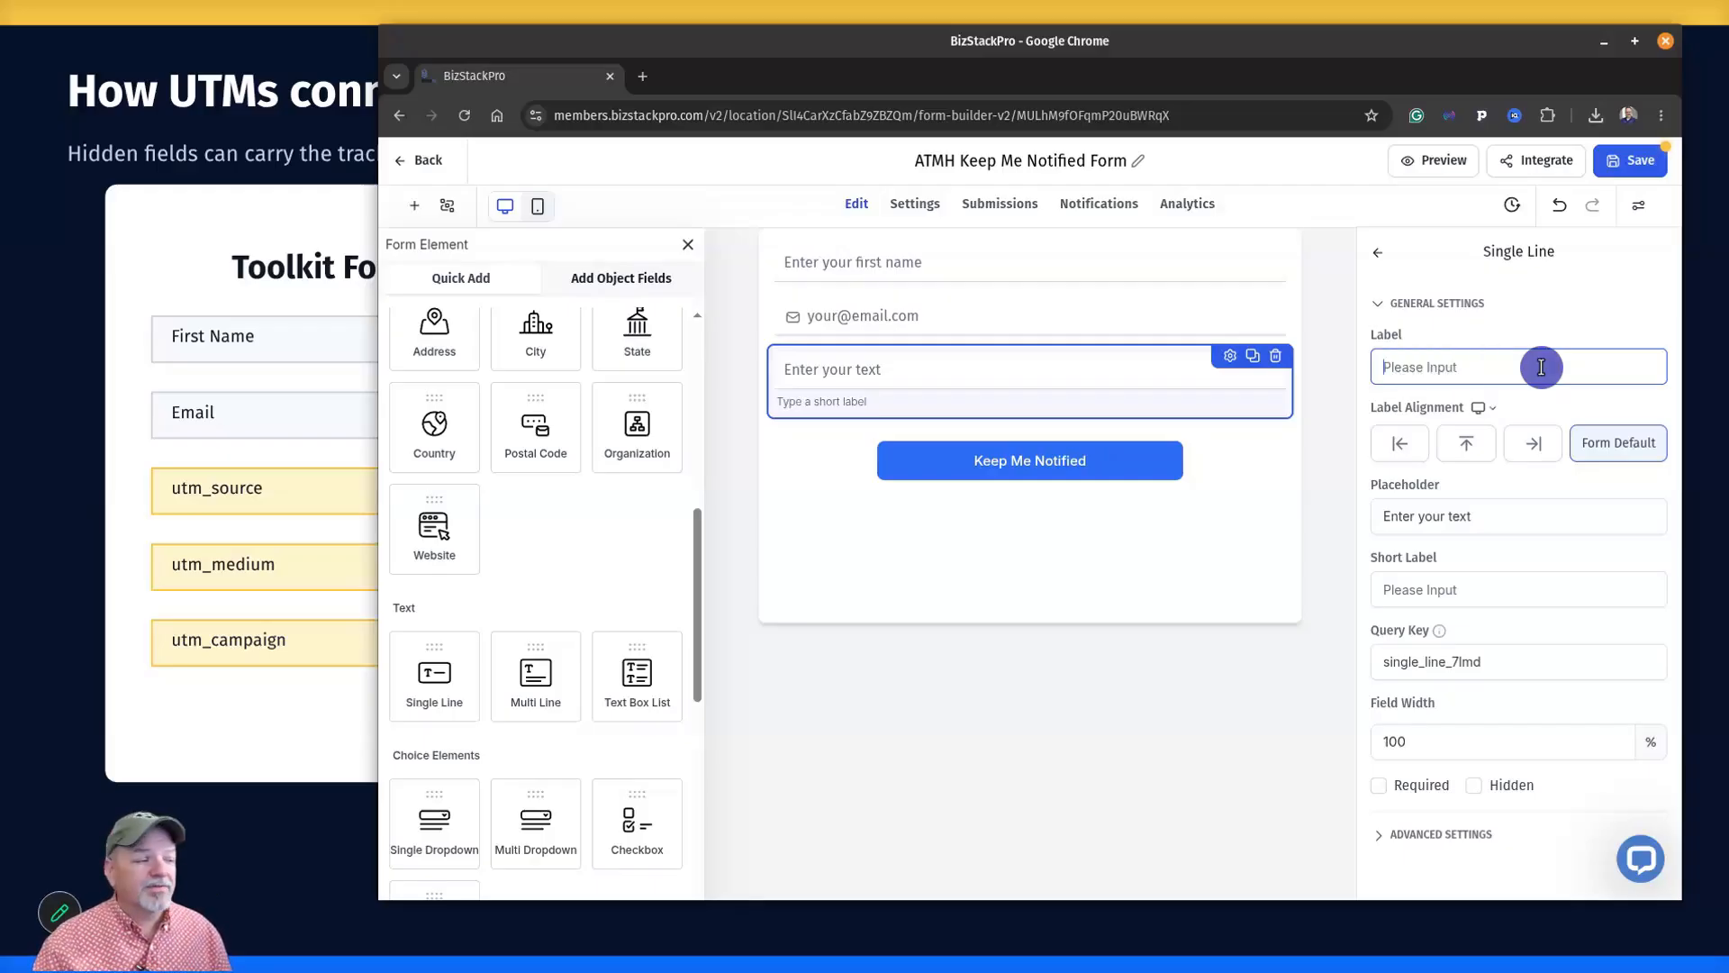
{"action": "type", "text": "utm"}
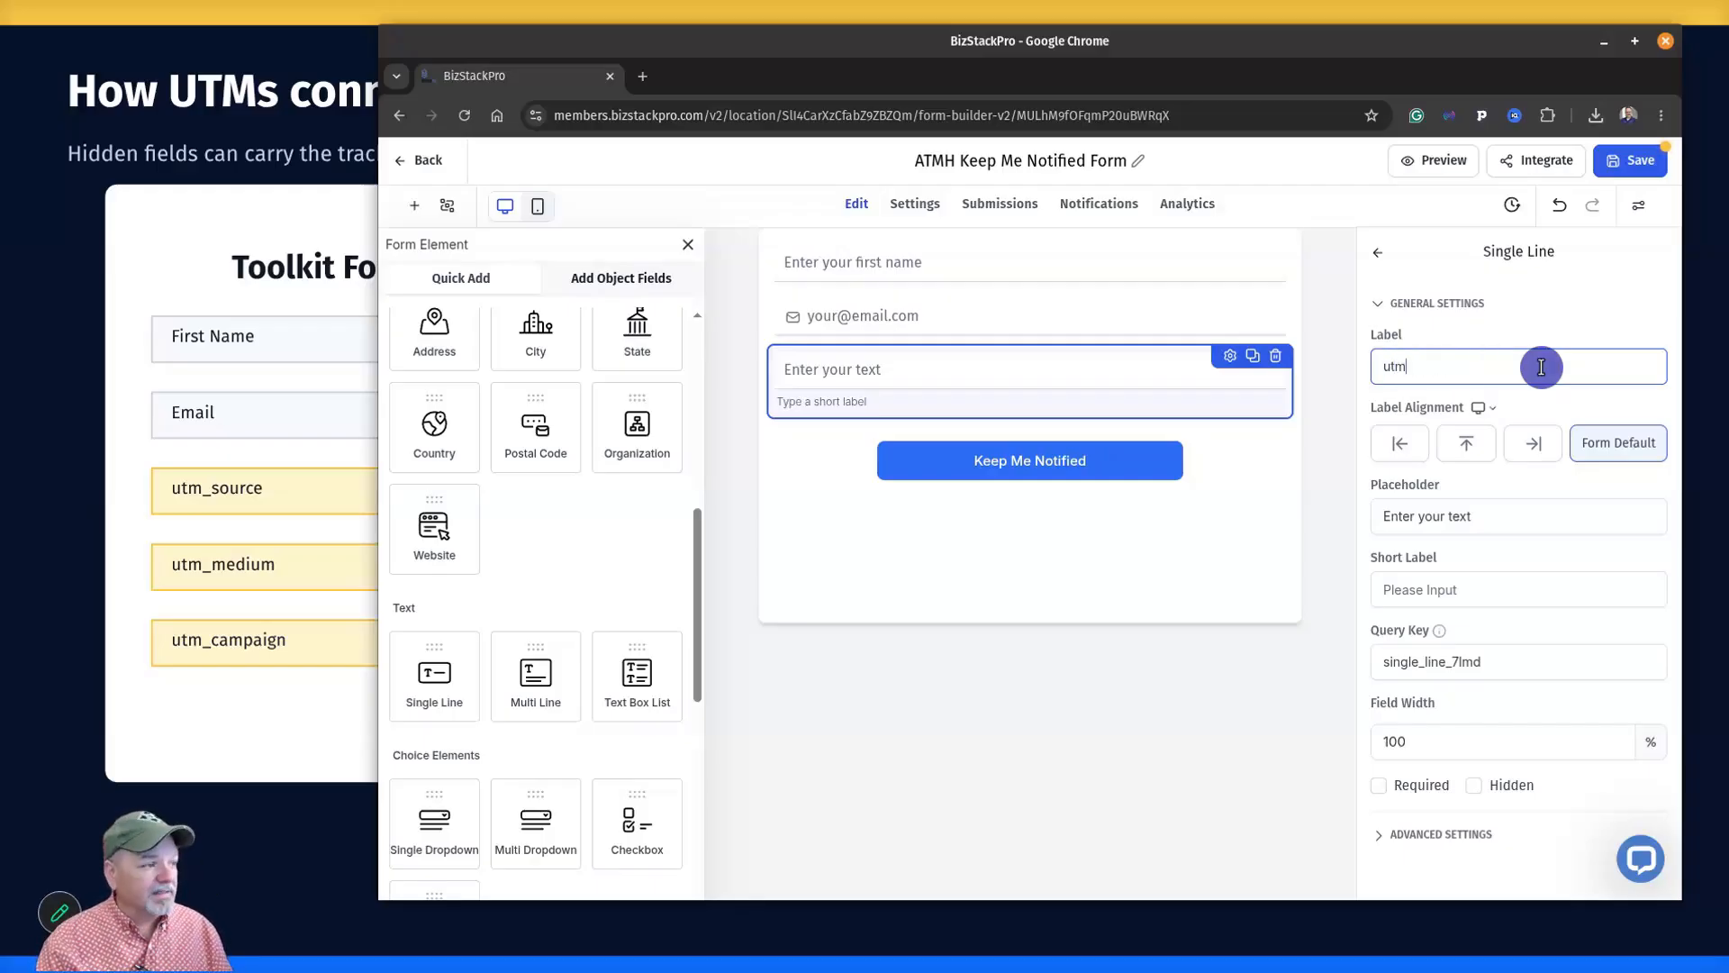
{"action": "type", "text": "_soure"}
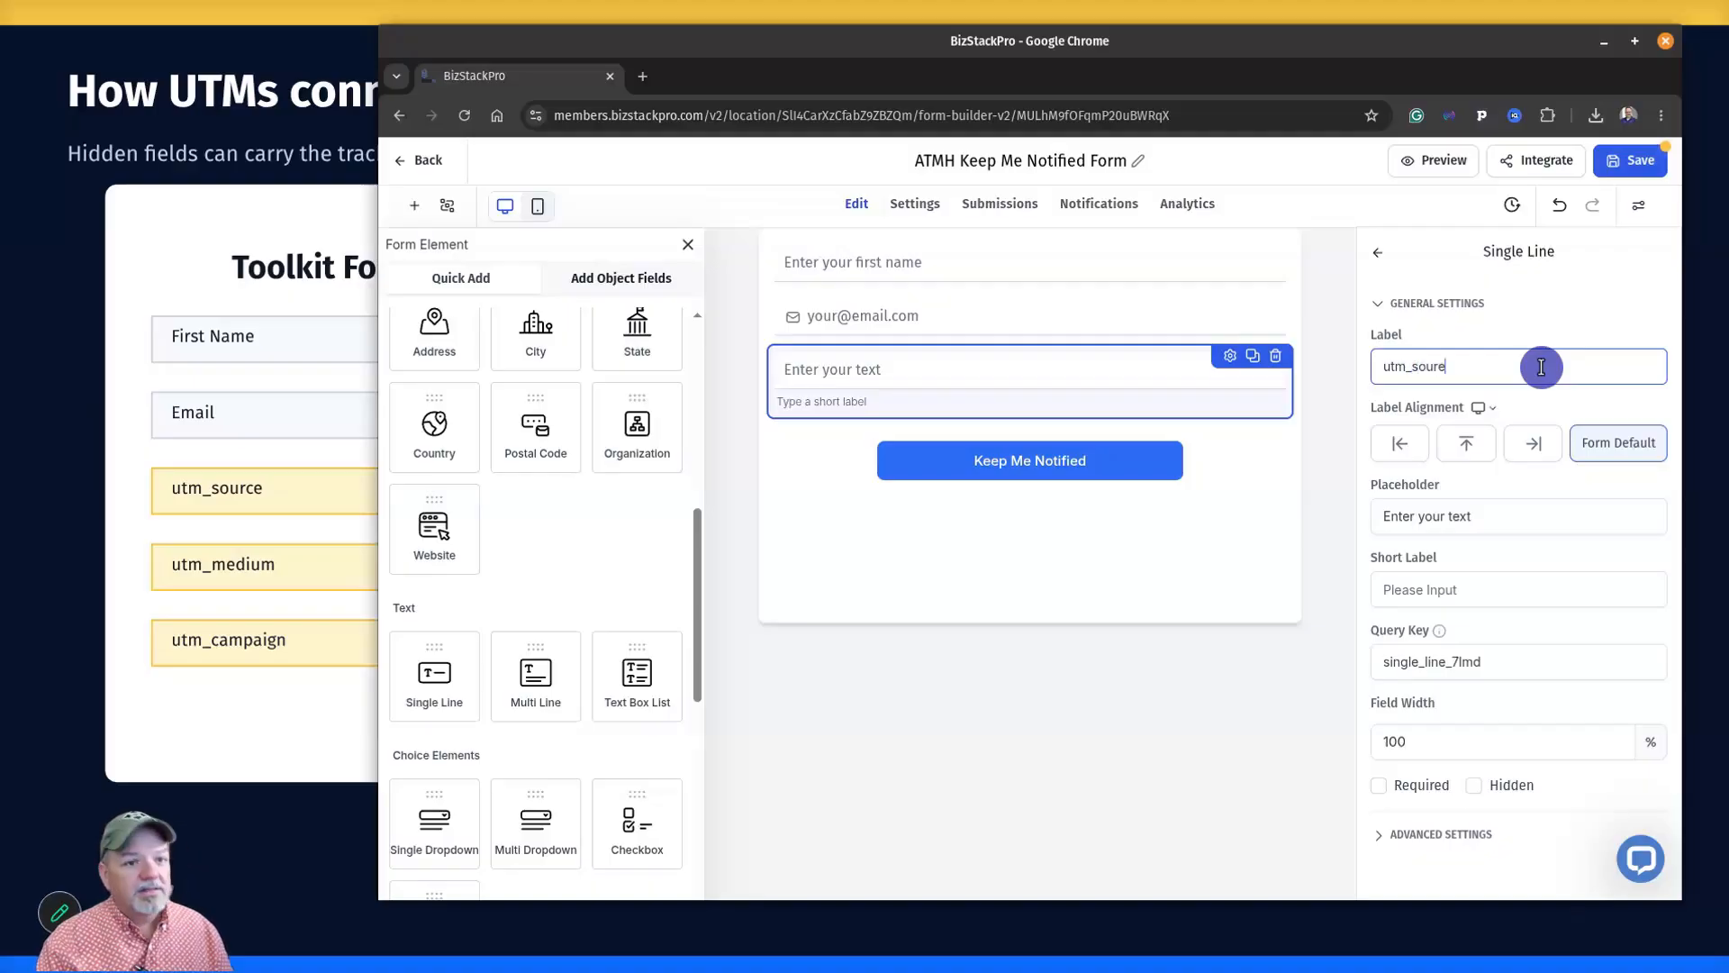
Copy utm_source into the field's placeholder and query key.
{"action": "key", "text": "ctrl+a"}
{"action": "key", "text": "ctrl+c"}
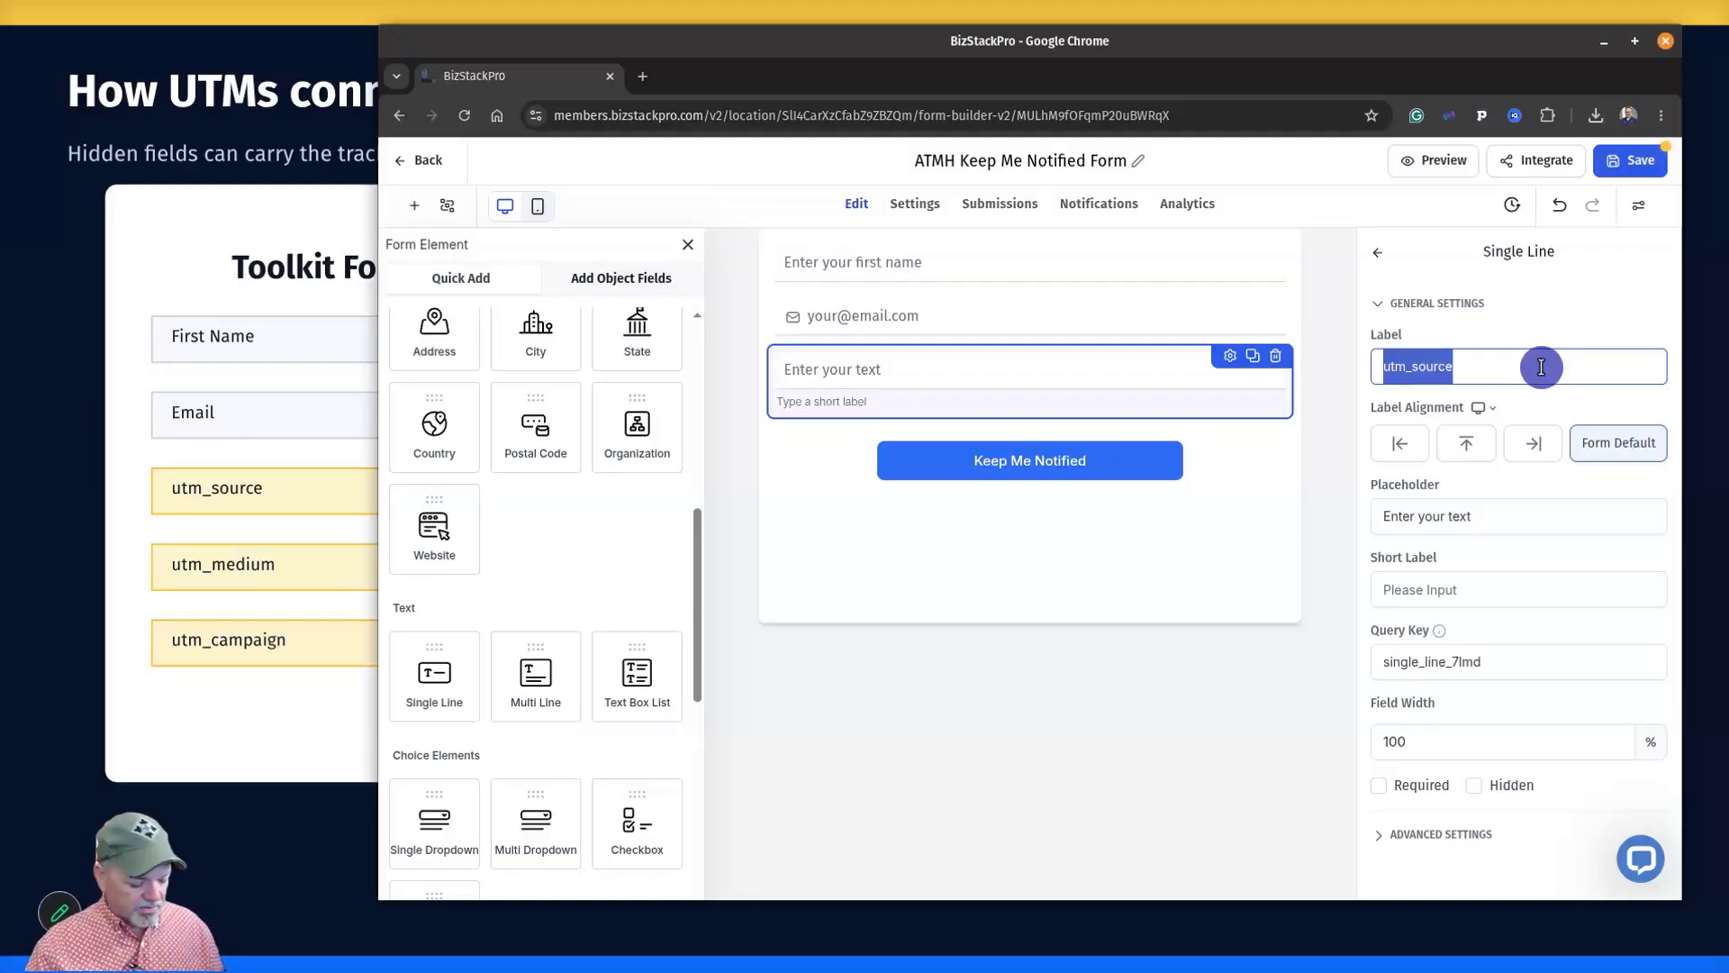
{"action": "left_click", "coordinate": [1494, 524]}
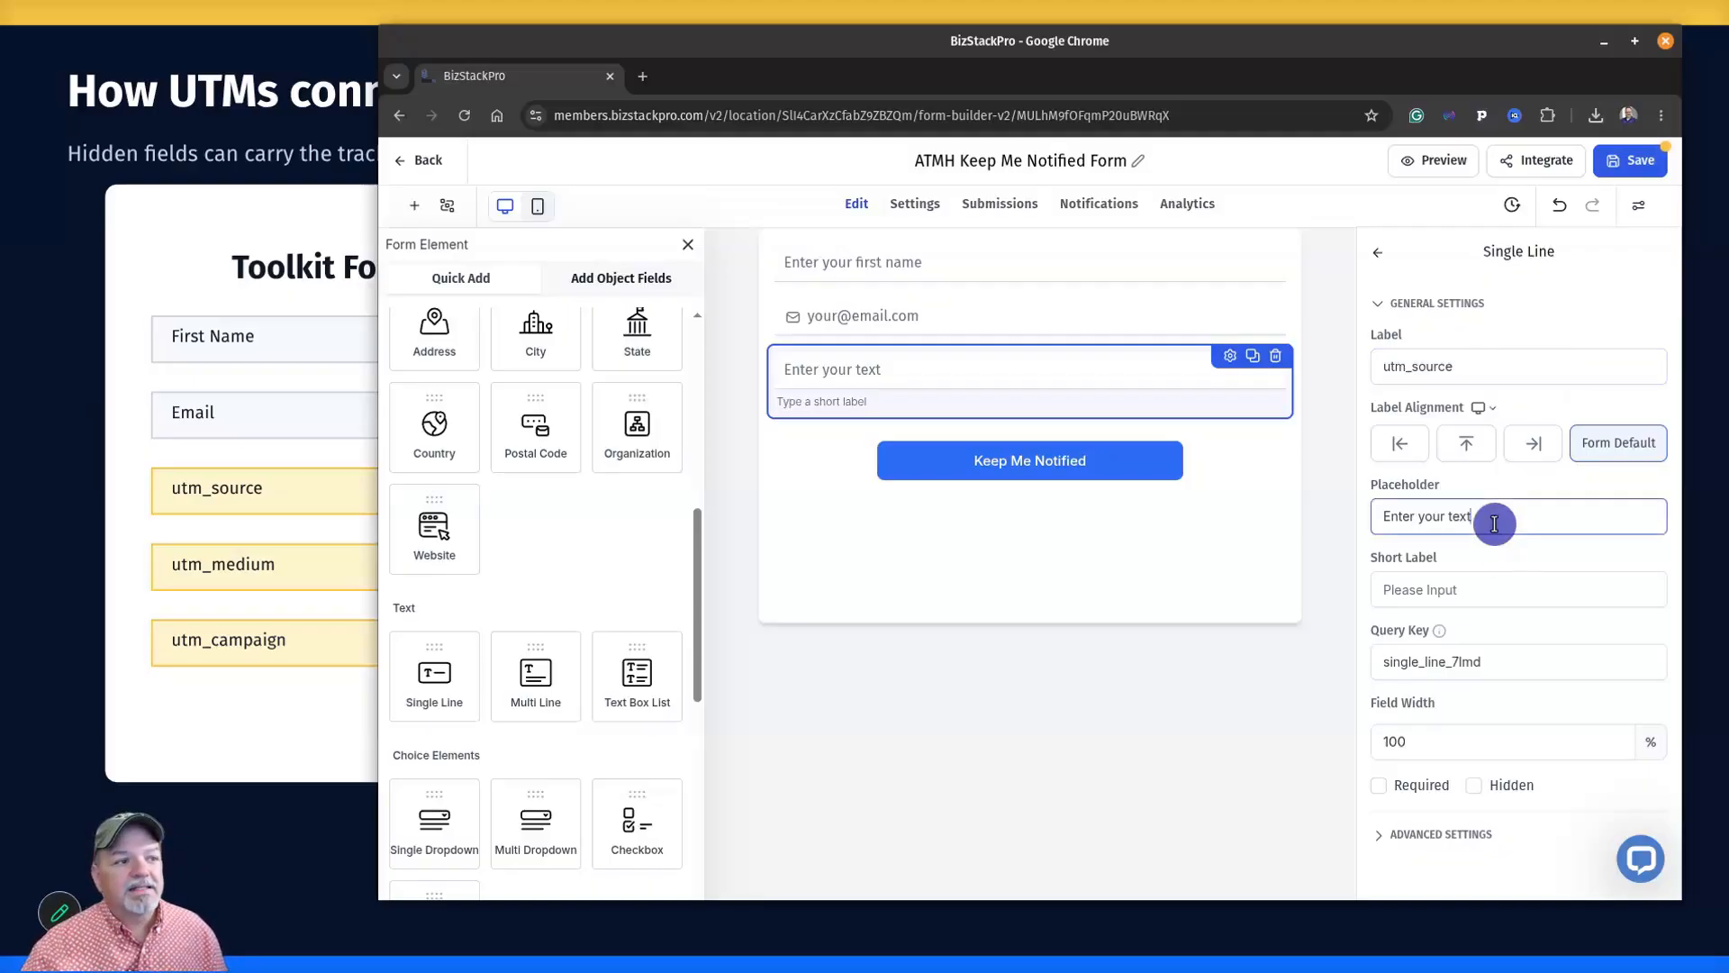
{"action": "key", "text": "ctrl+a"}
{"action": "key", "text": "ctrl+v"}
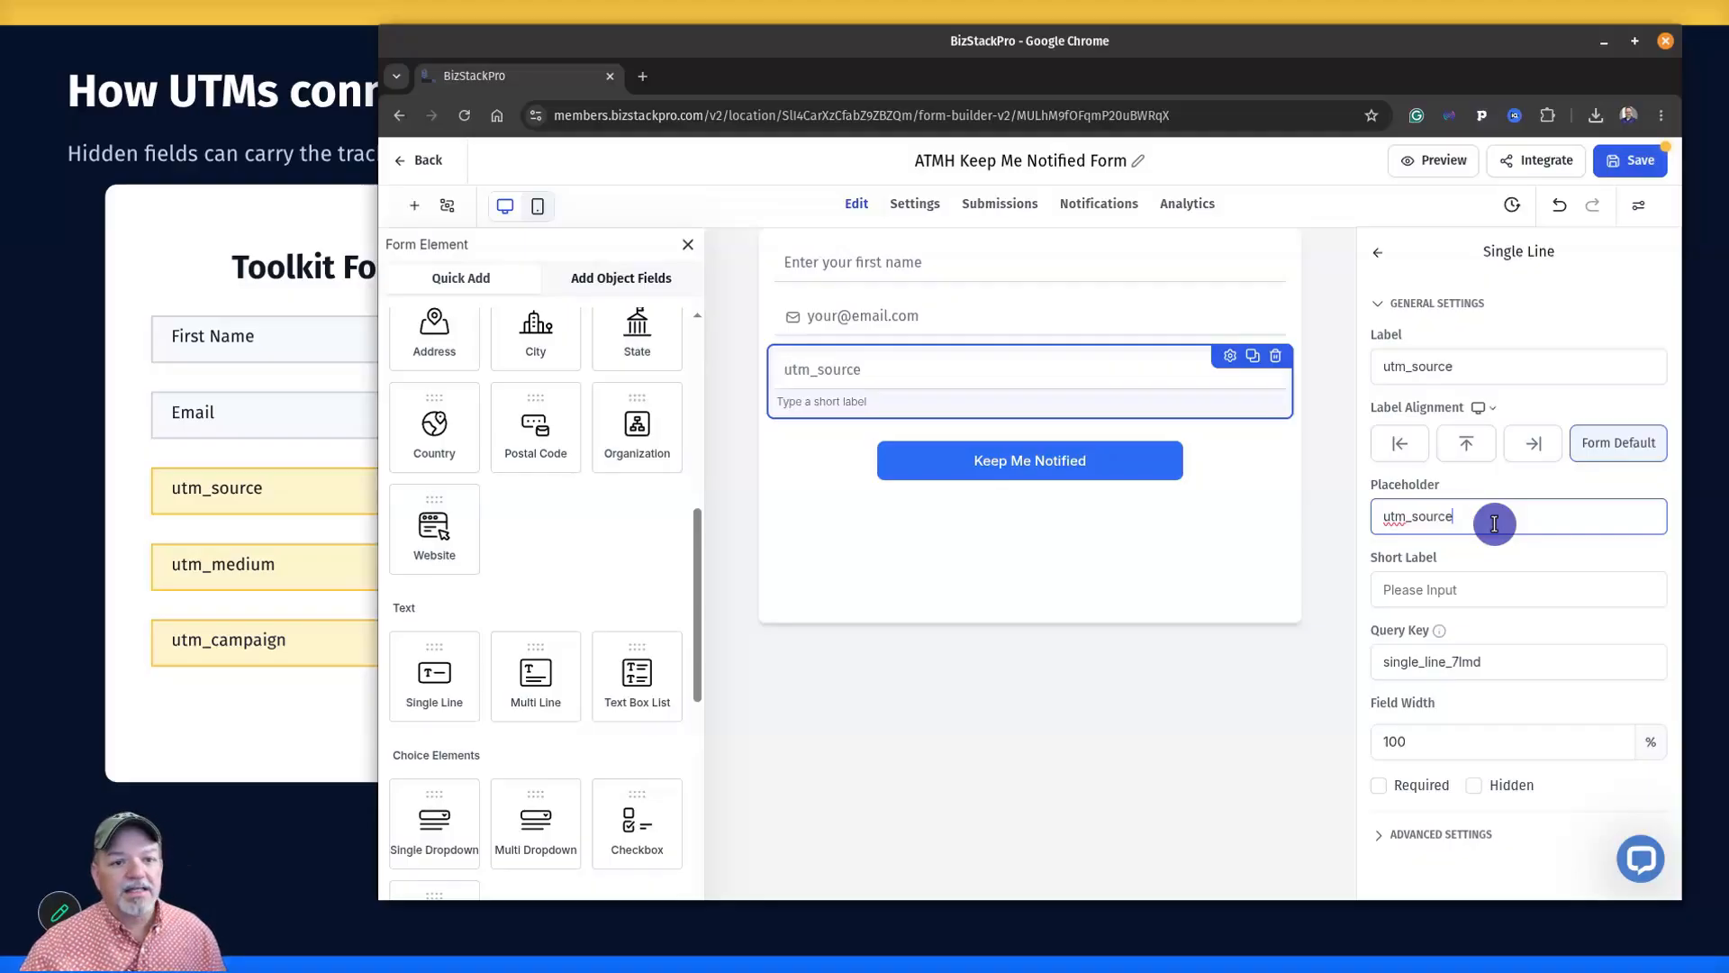
{"action": "left_click", "coordinate": [1490, 662]}
{"action": "key", "text": "ctrl+a"}
{"action": "key", "text": "ctrl+v"}
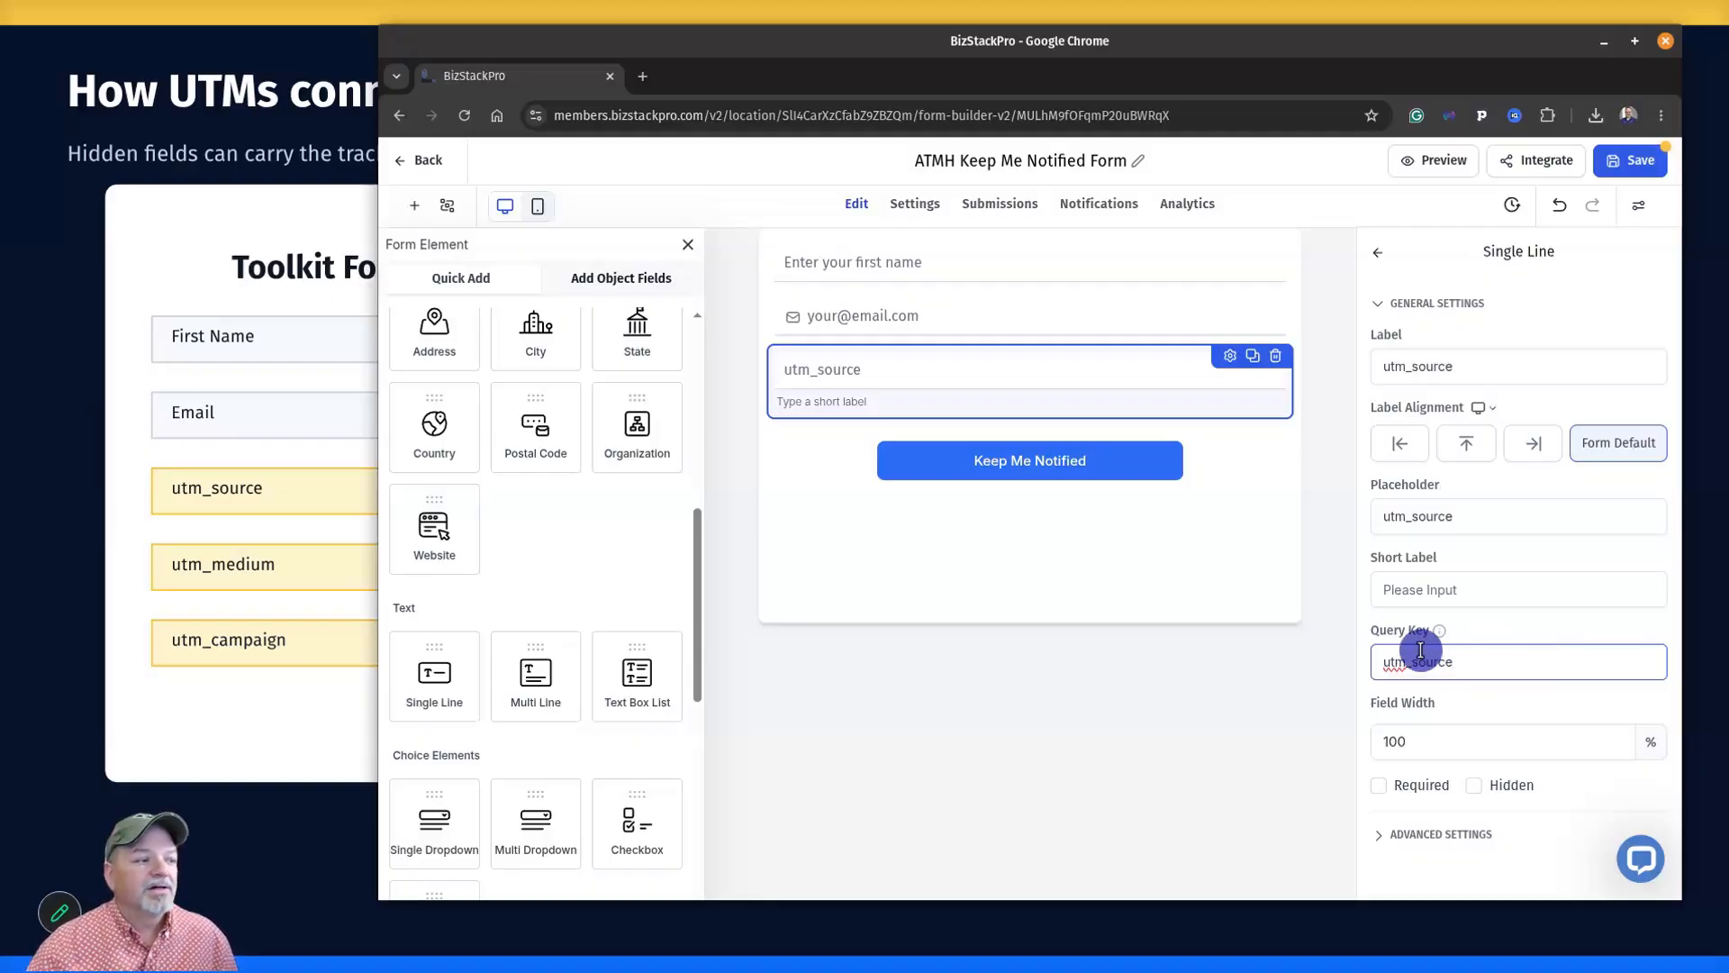
Add a single-line field below utm_source with label, placeholder and query key utm_medium.
{"action": "left_click_drag", "start_coordinate": [436, 678], "coordinate": [865, 459]}
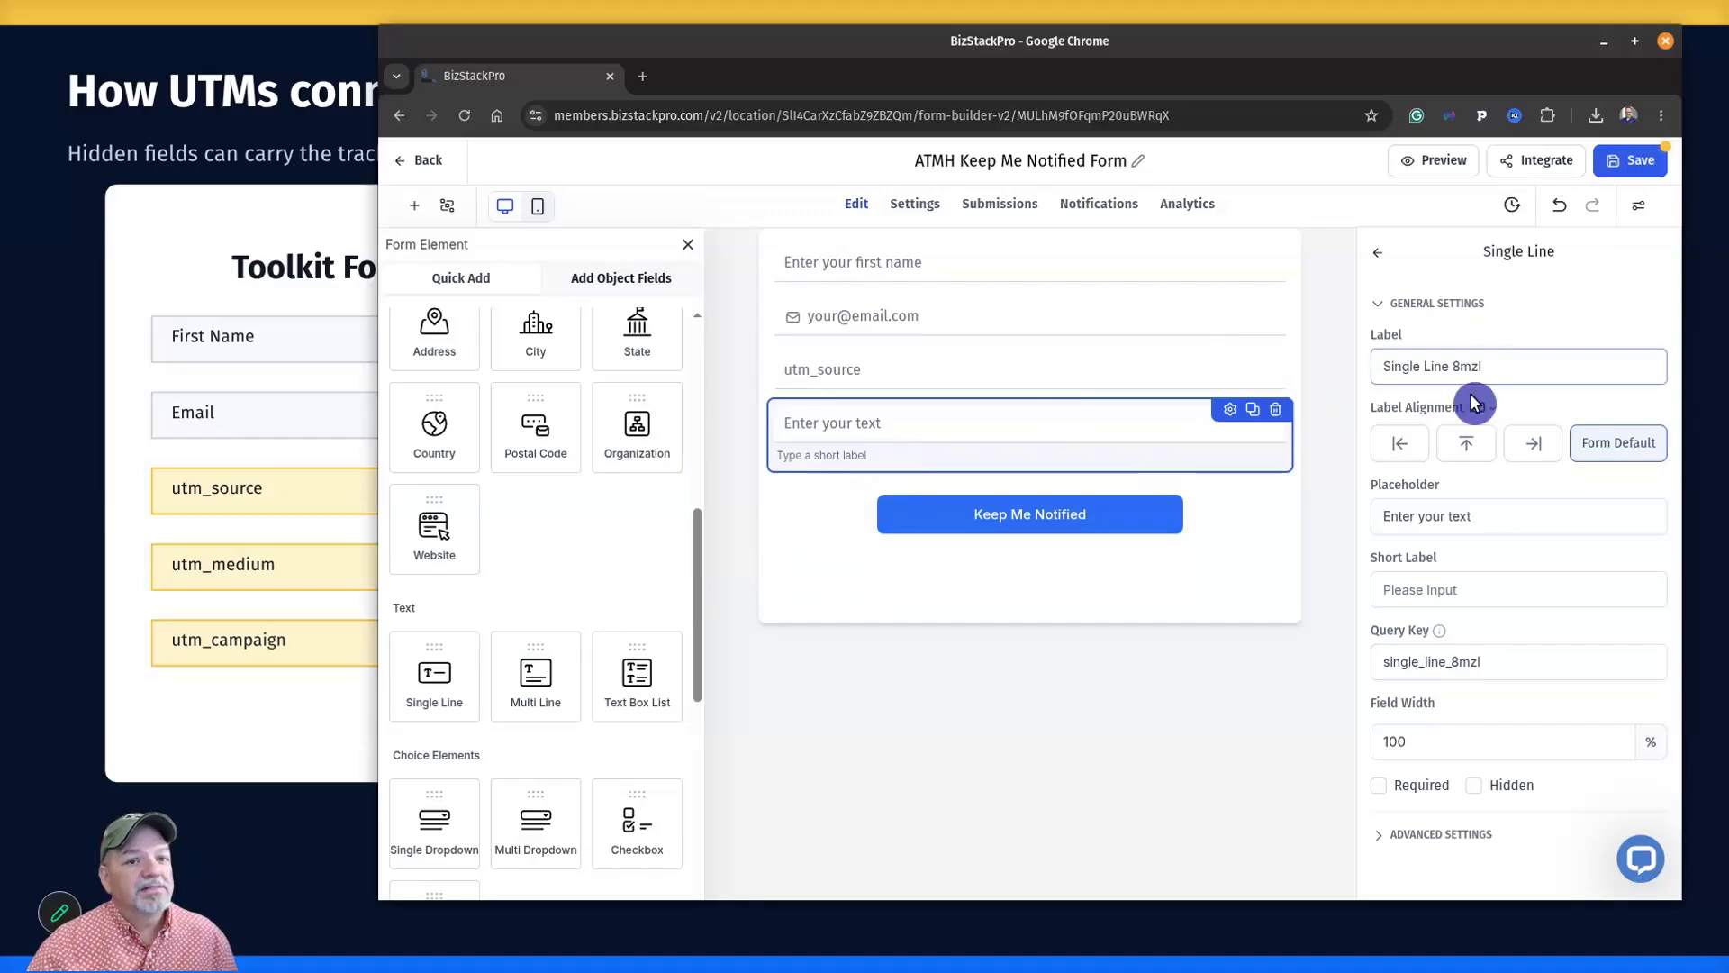
{"action": "triple_click", "coordinate": [1500, 371]}
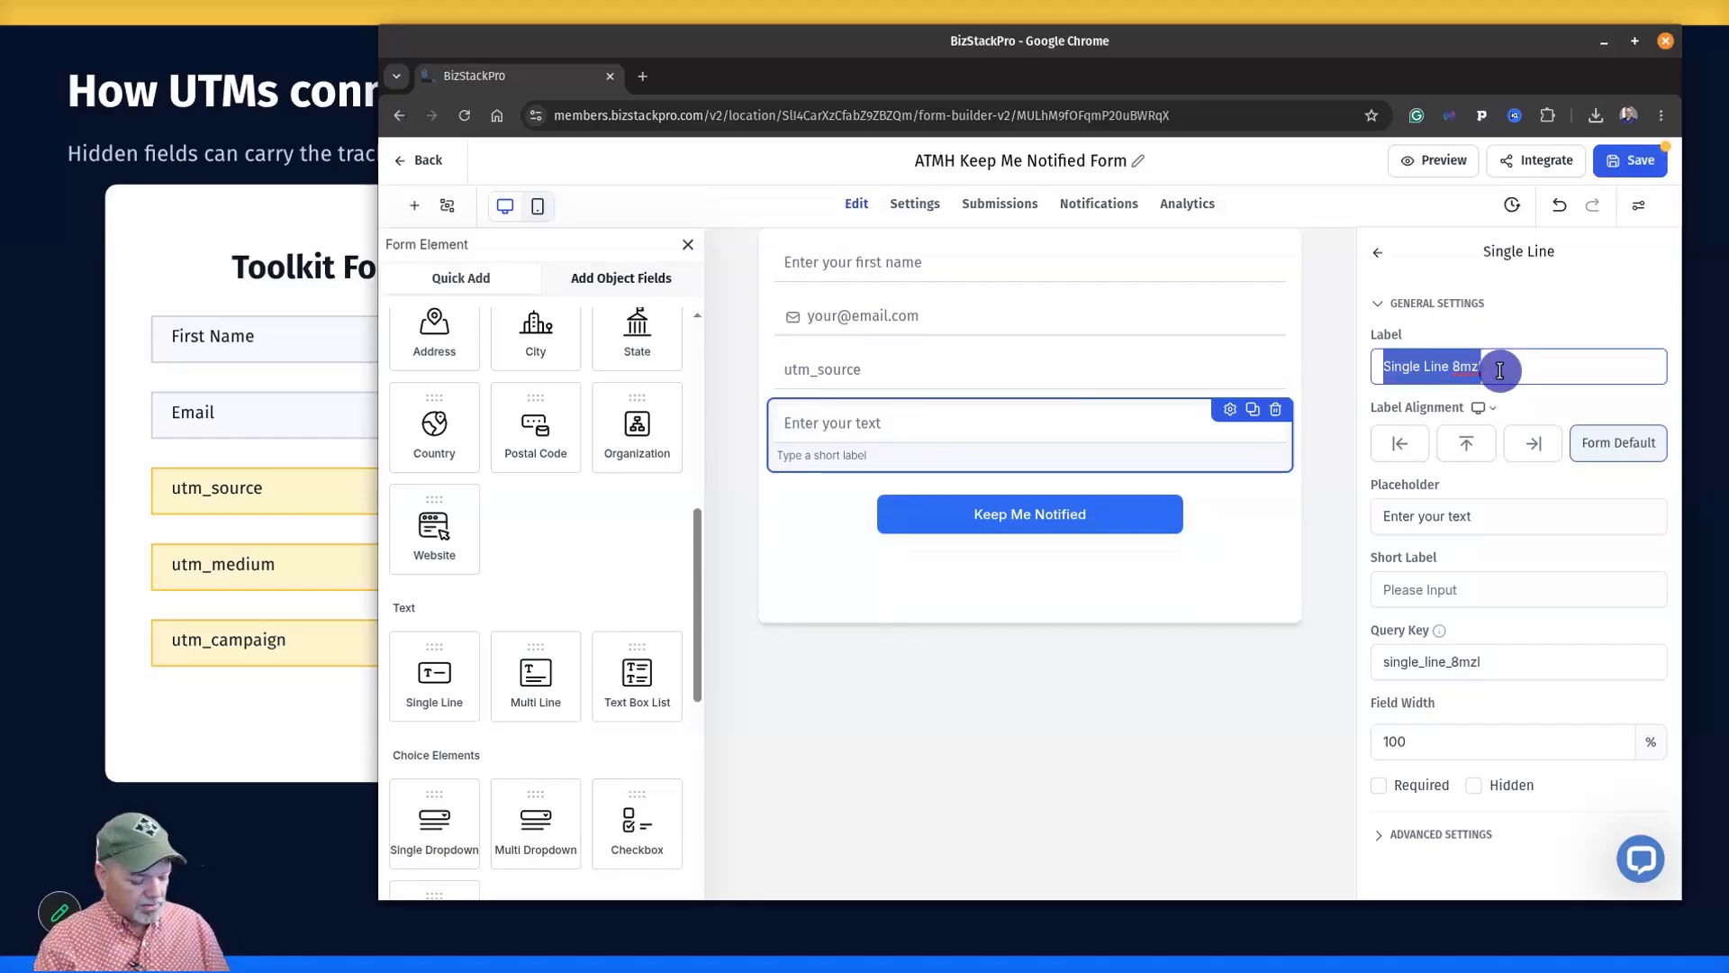
{"action": "type", "text": "utm_medium"}
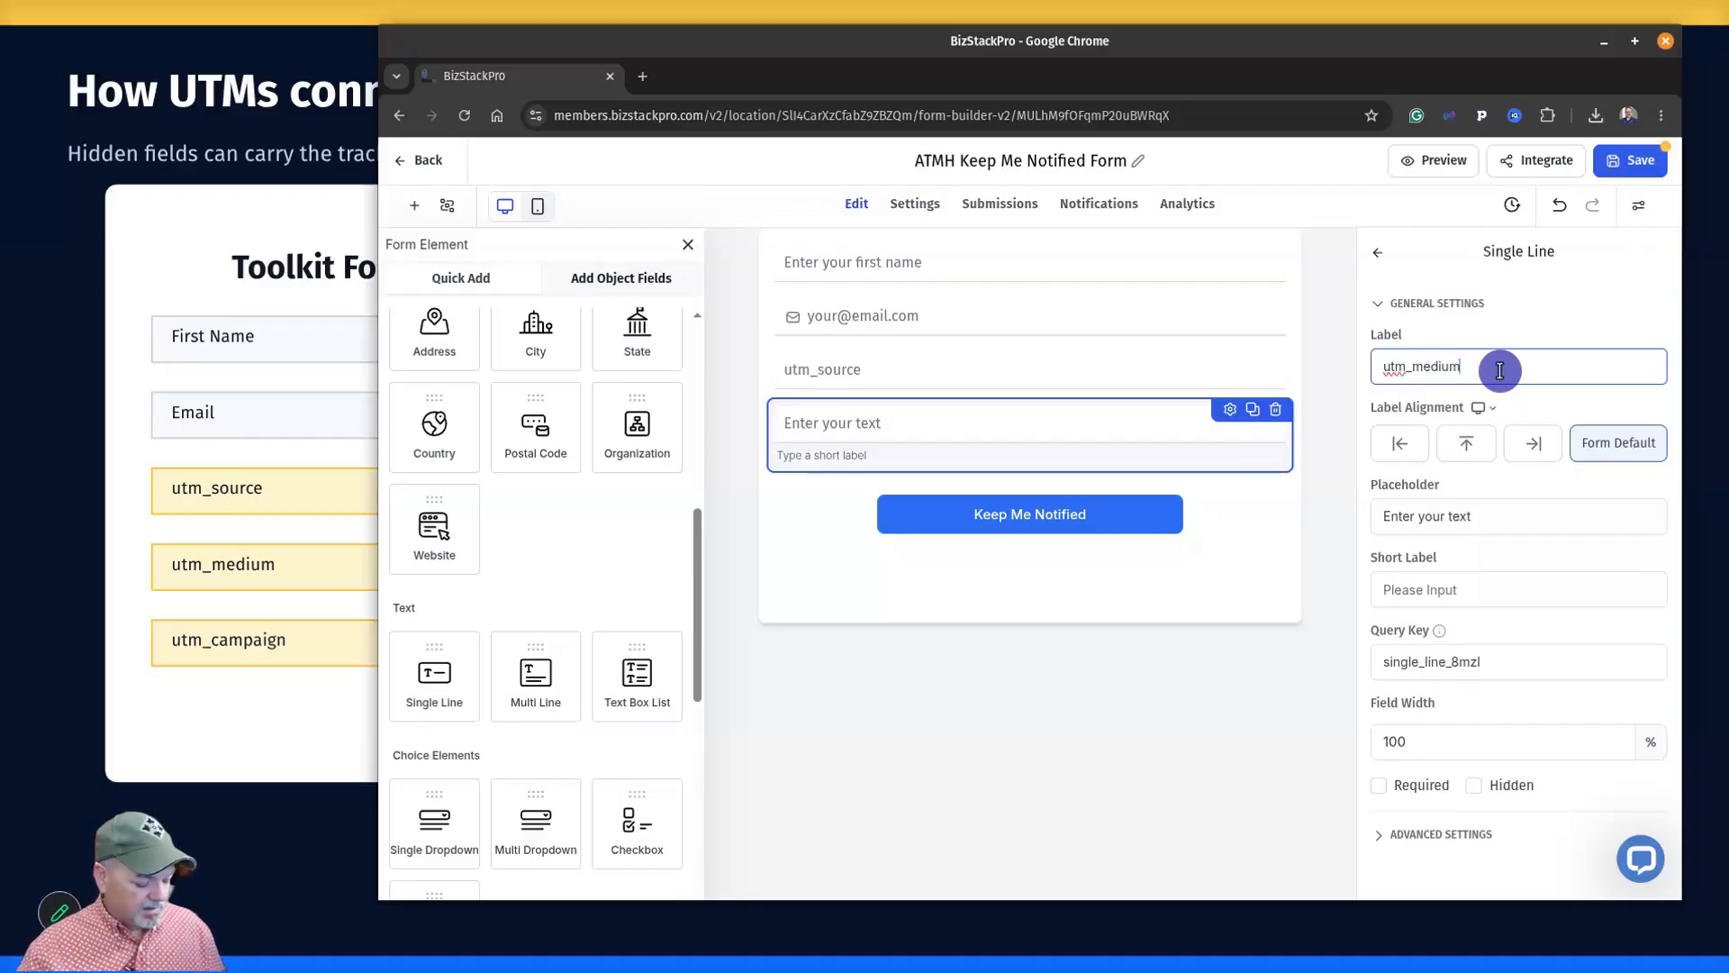
{"action": "triple_click", "coordinate": [1500, 370]}
{"action": "key", "text": "ctrl+c"}
{"action": "left_click", "coordinate": [1469, 515]}
{"action": "left_click_drag", "start_coordinate": [1469, 515], "coordinate": [1369, 516]}
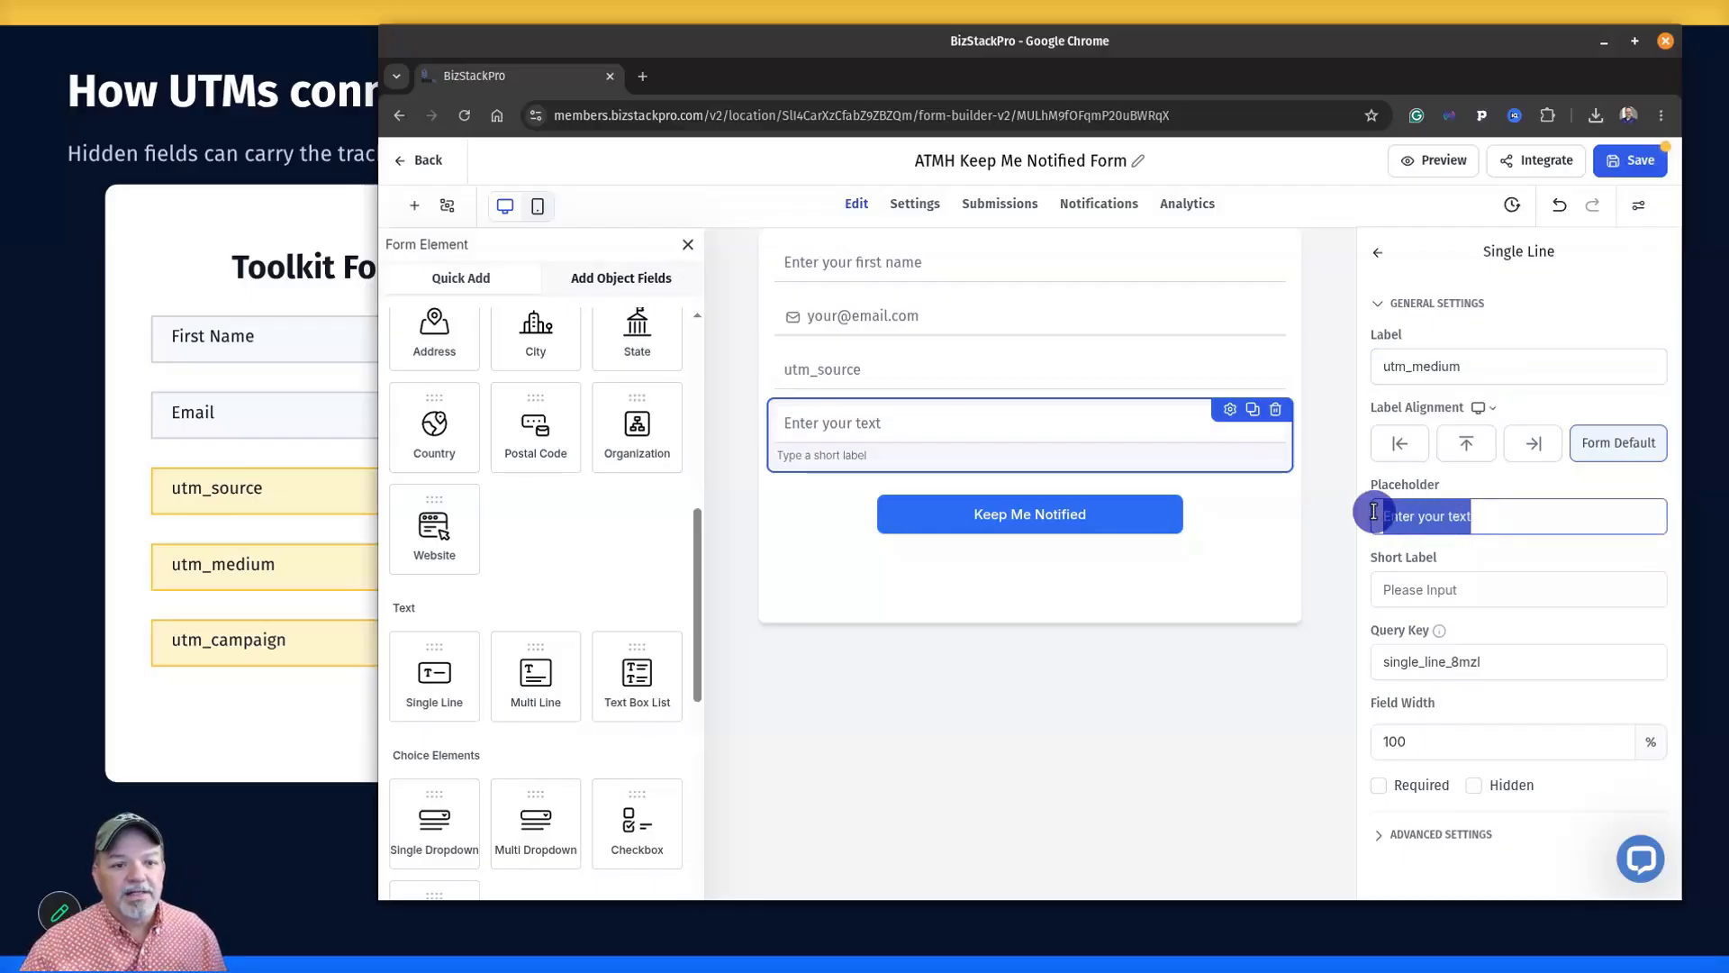
{"action": "key", "text": "ctrl+v"}
{"action": "left_click_drag", "start_coordinate": [1504, 662], "coordinate": [1371, 661]}
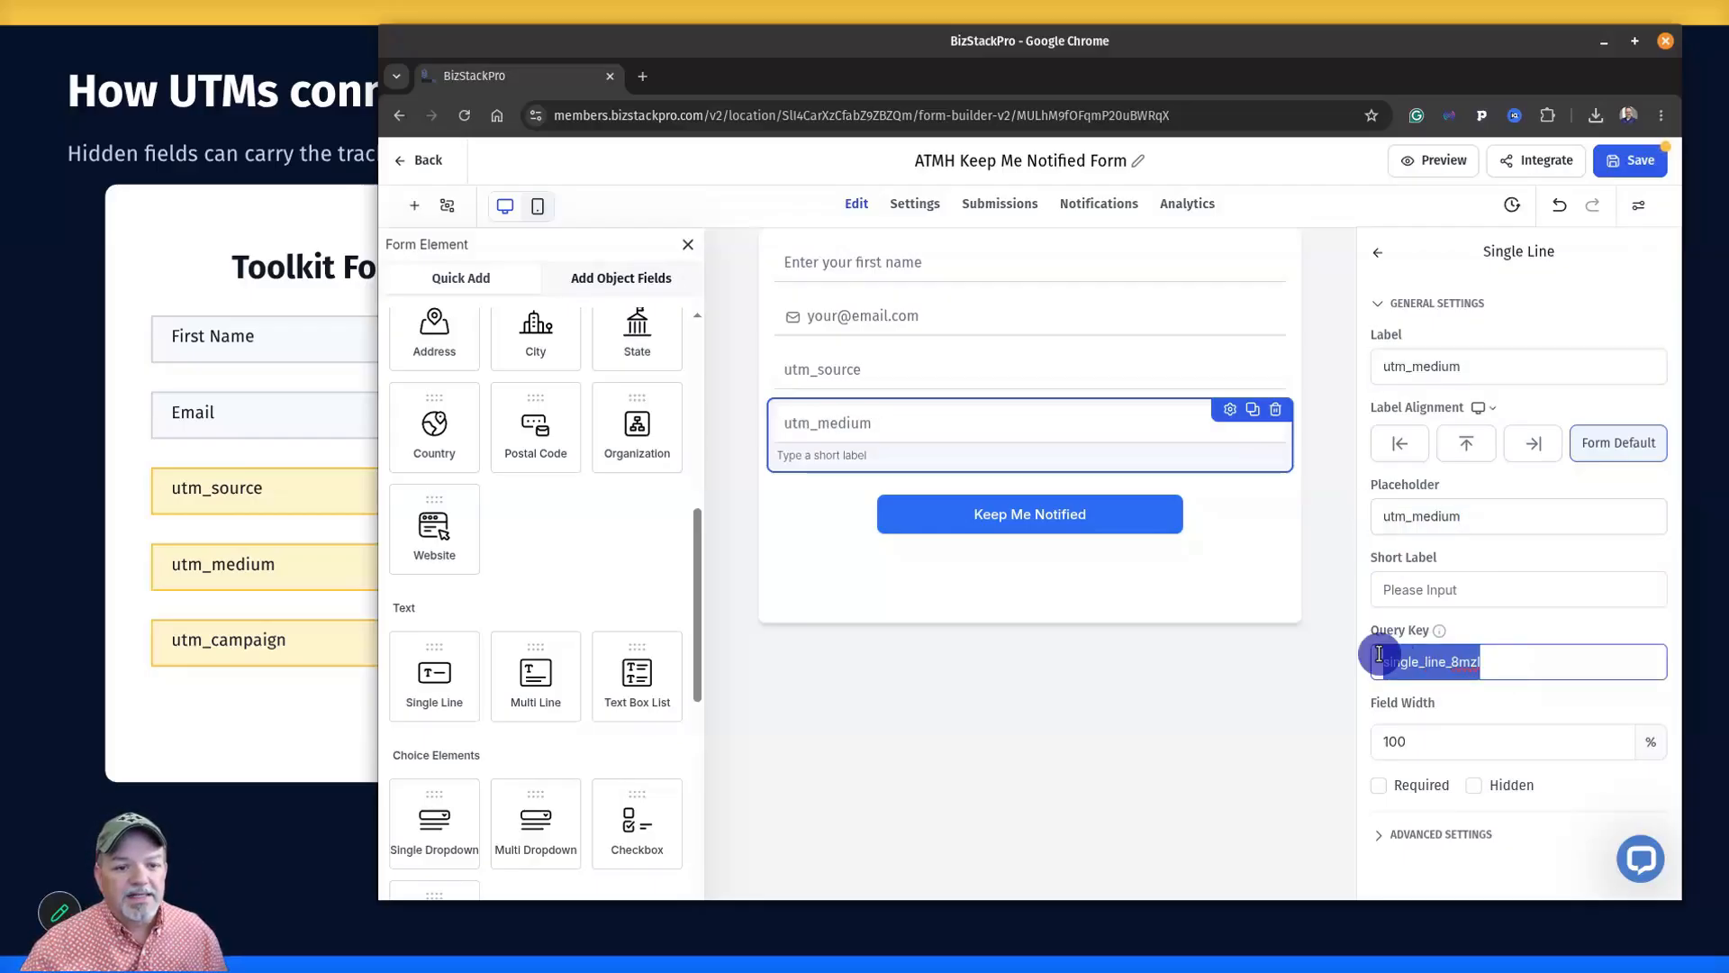
{"action": "key", "text": "ctrl+v"}
Mark utm_medium and utm_source as hidden, and add a third single-line field below them.
{"action": "left_click", "coordinate": [1477, 787]}
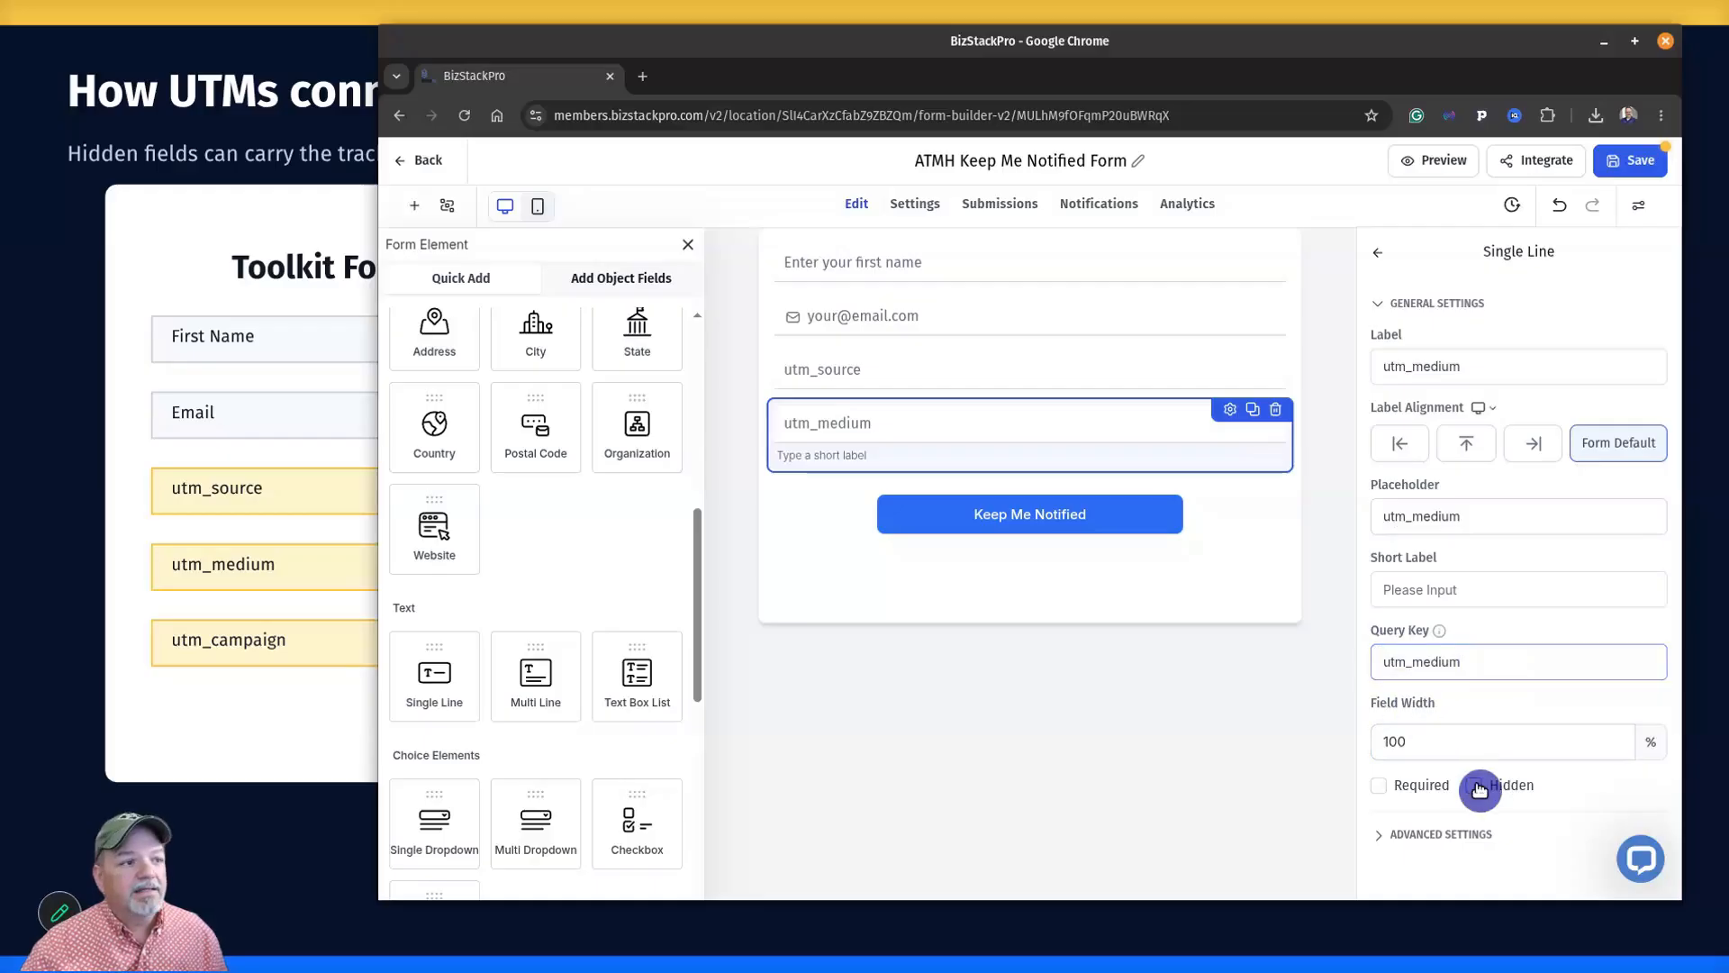
{"action": "left_click", "coordinate": [1100, 379]}
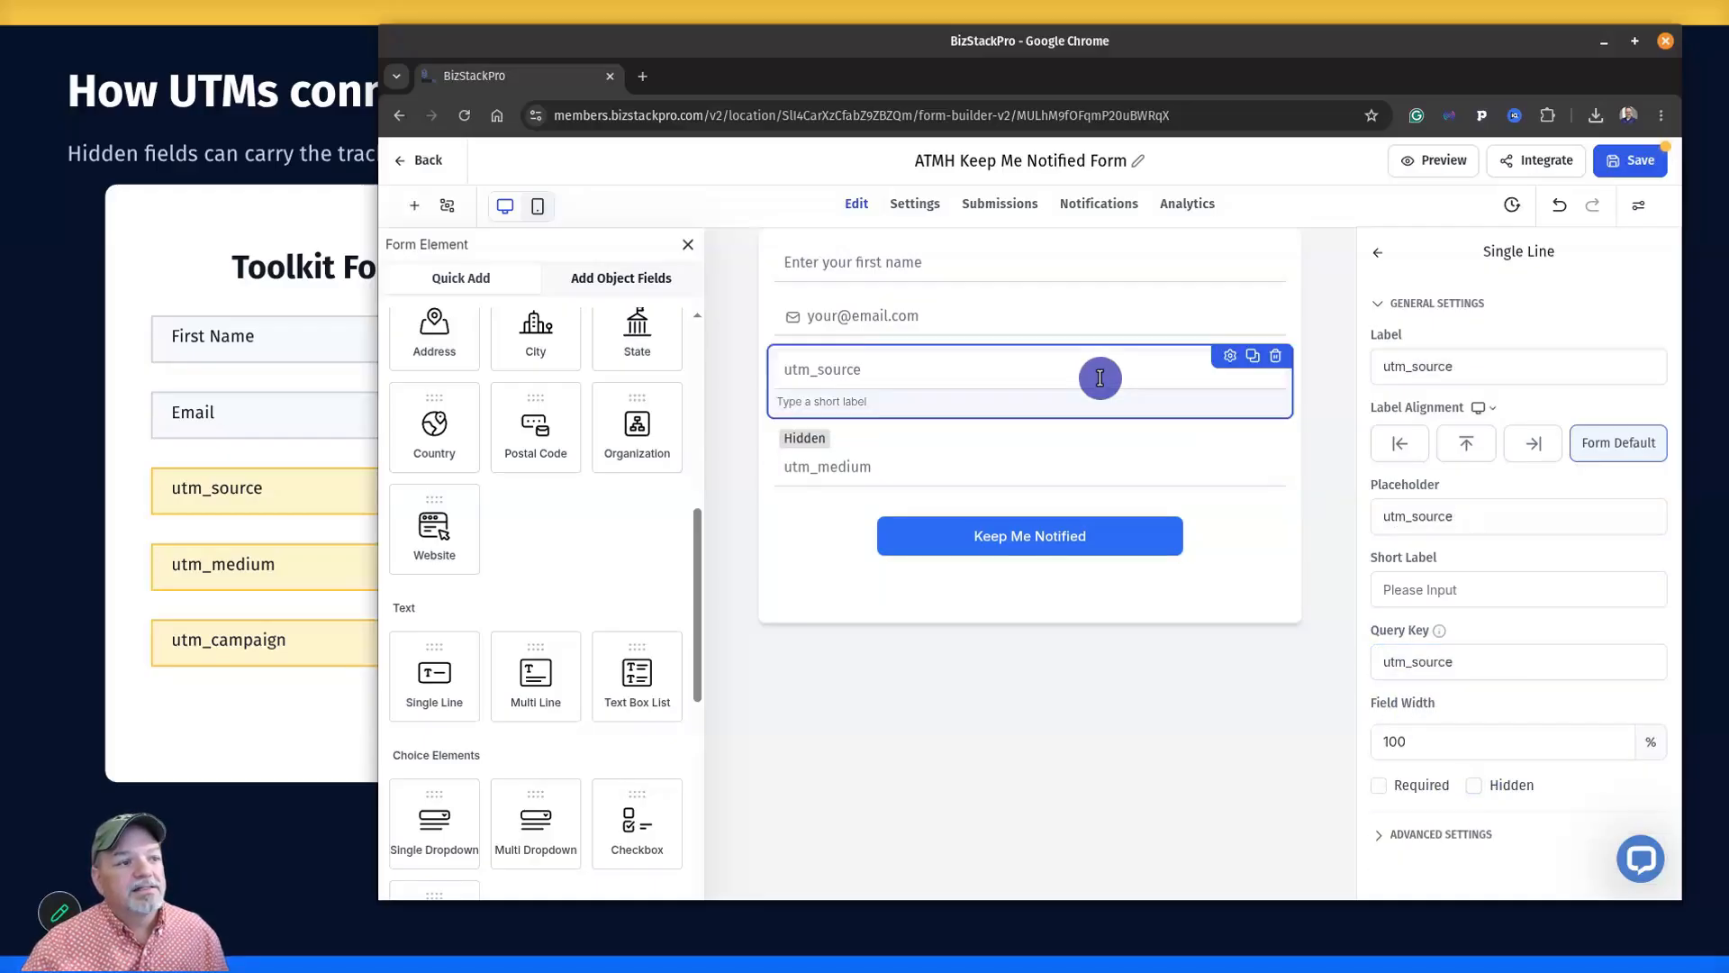
{"action": "left_click", "coordinate": [1477, 786]}
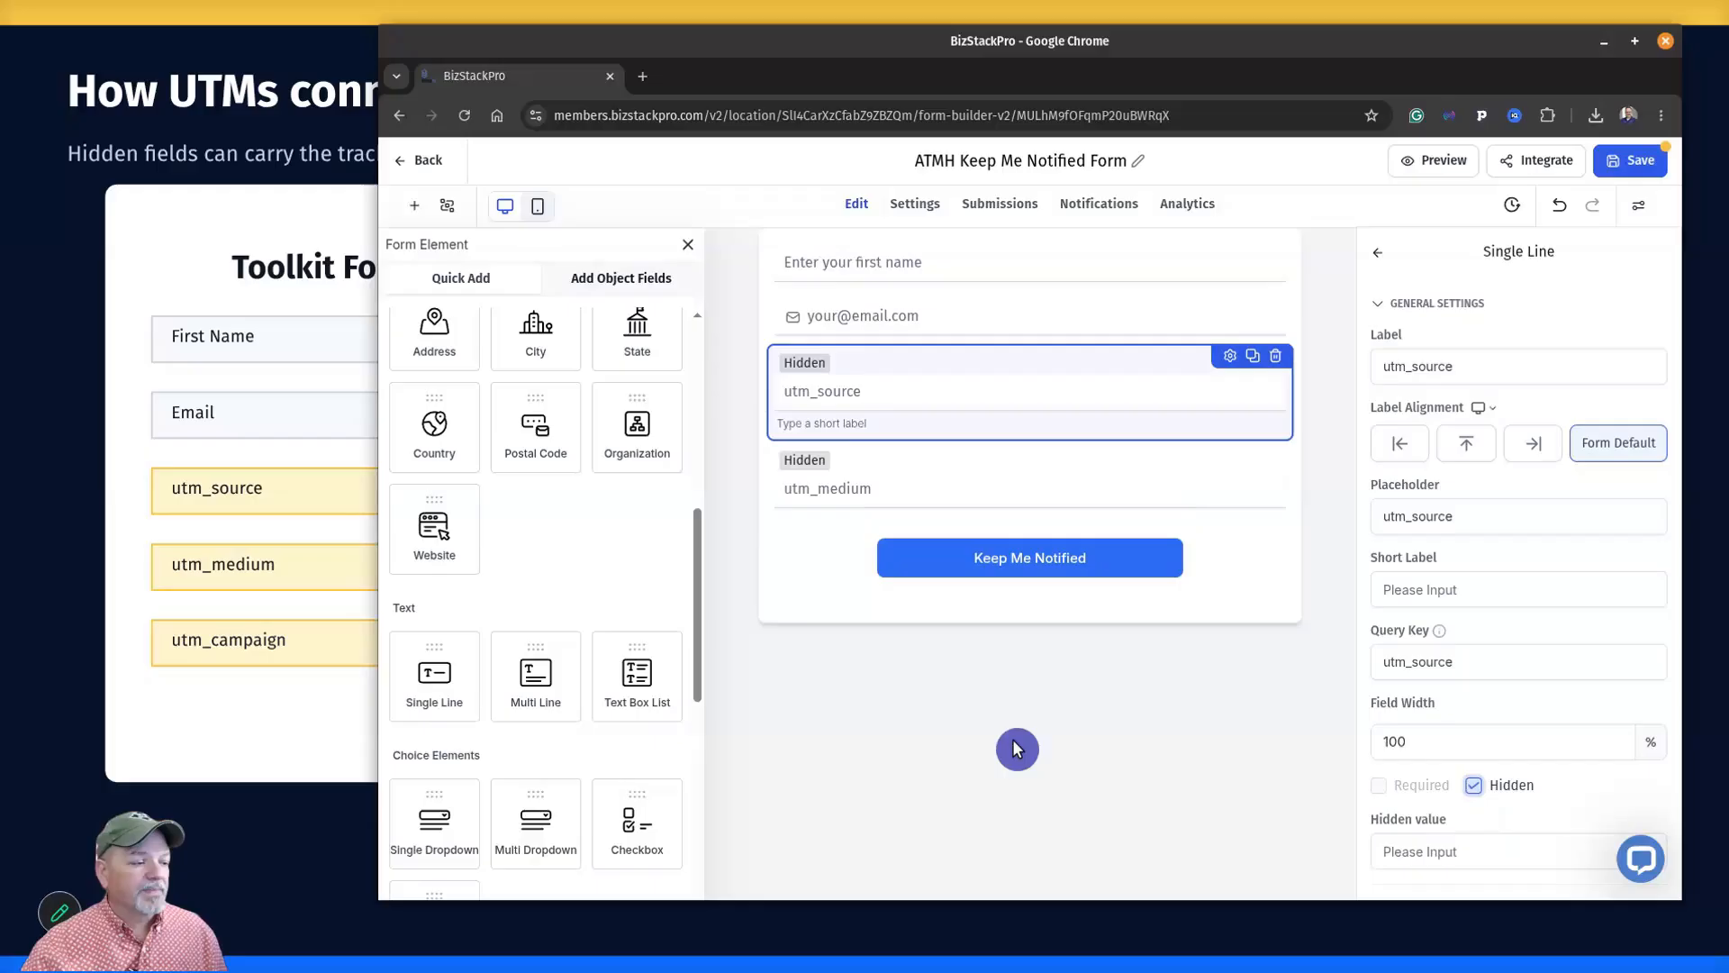
{"action": "left_click_drag", "start_coordinate": [430, 701], "coordinate": [824, 577]}
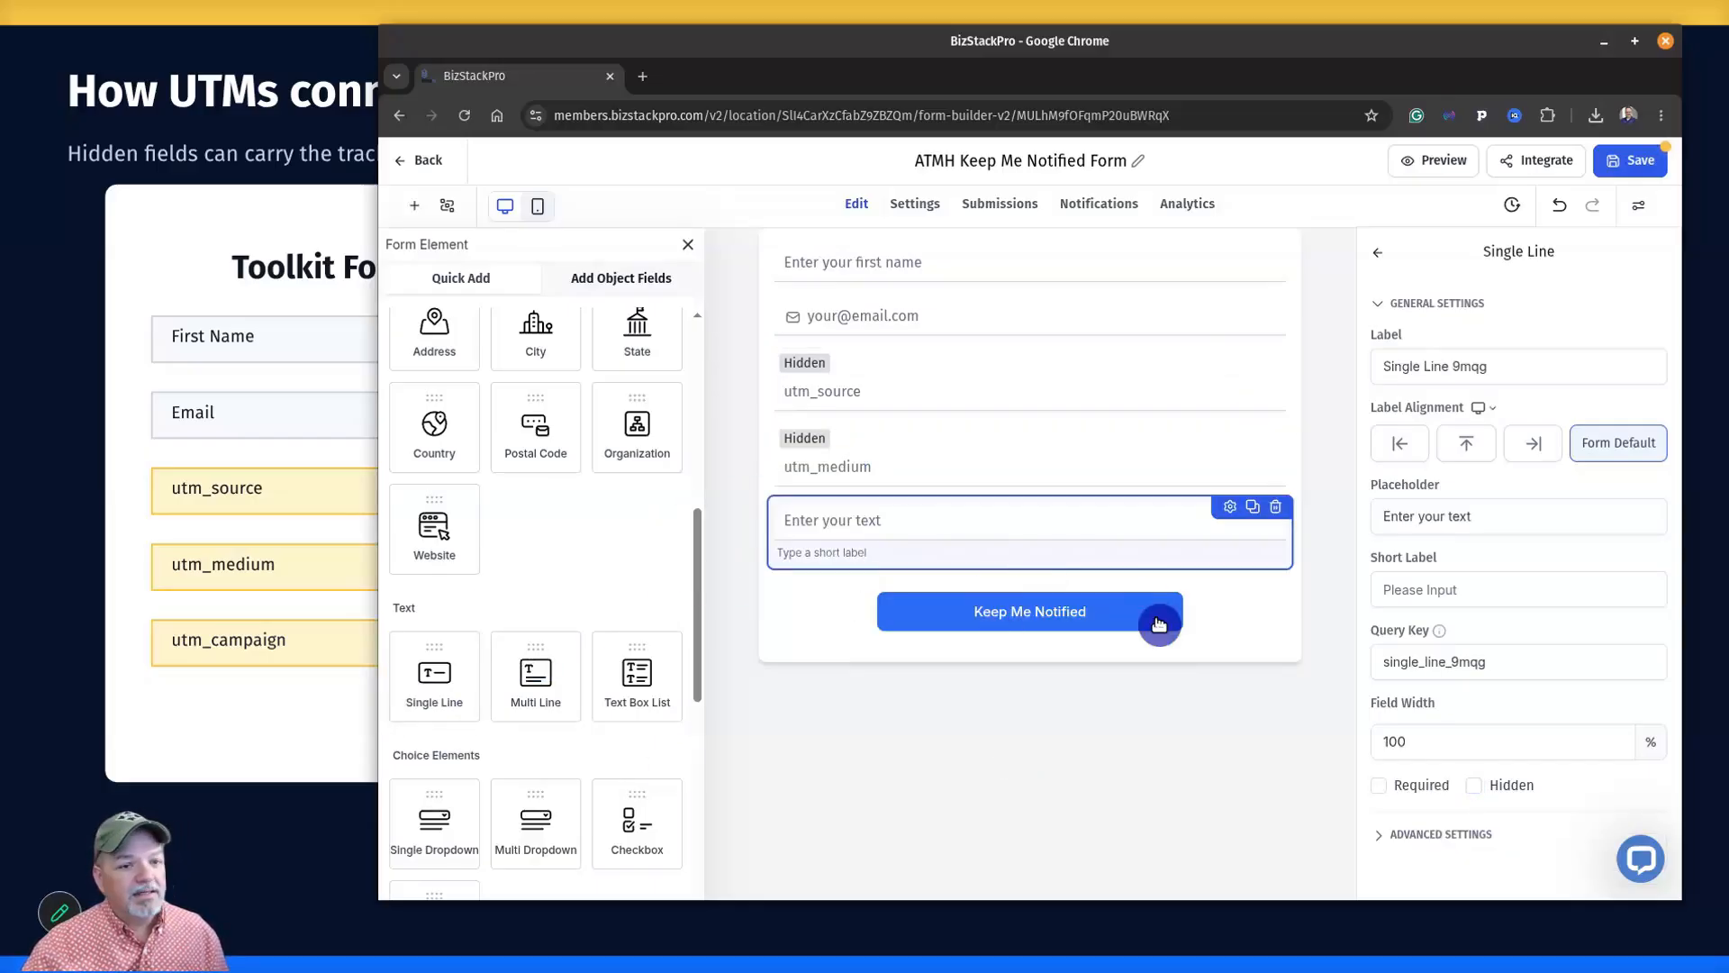
Give the third field label, placeholder and query key utm_campaign, and tick Hidden.
{"action": "left_click_drag", "start_coordinate": [1529, 361], "coordinate": [1378, 360]}
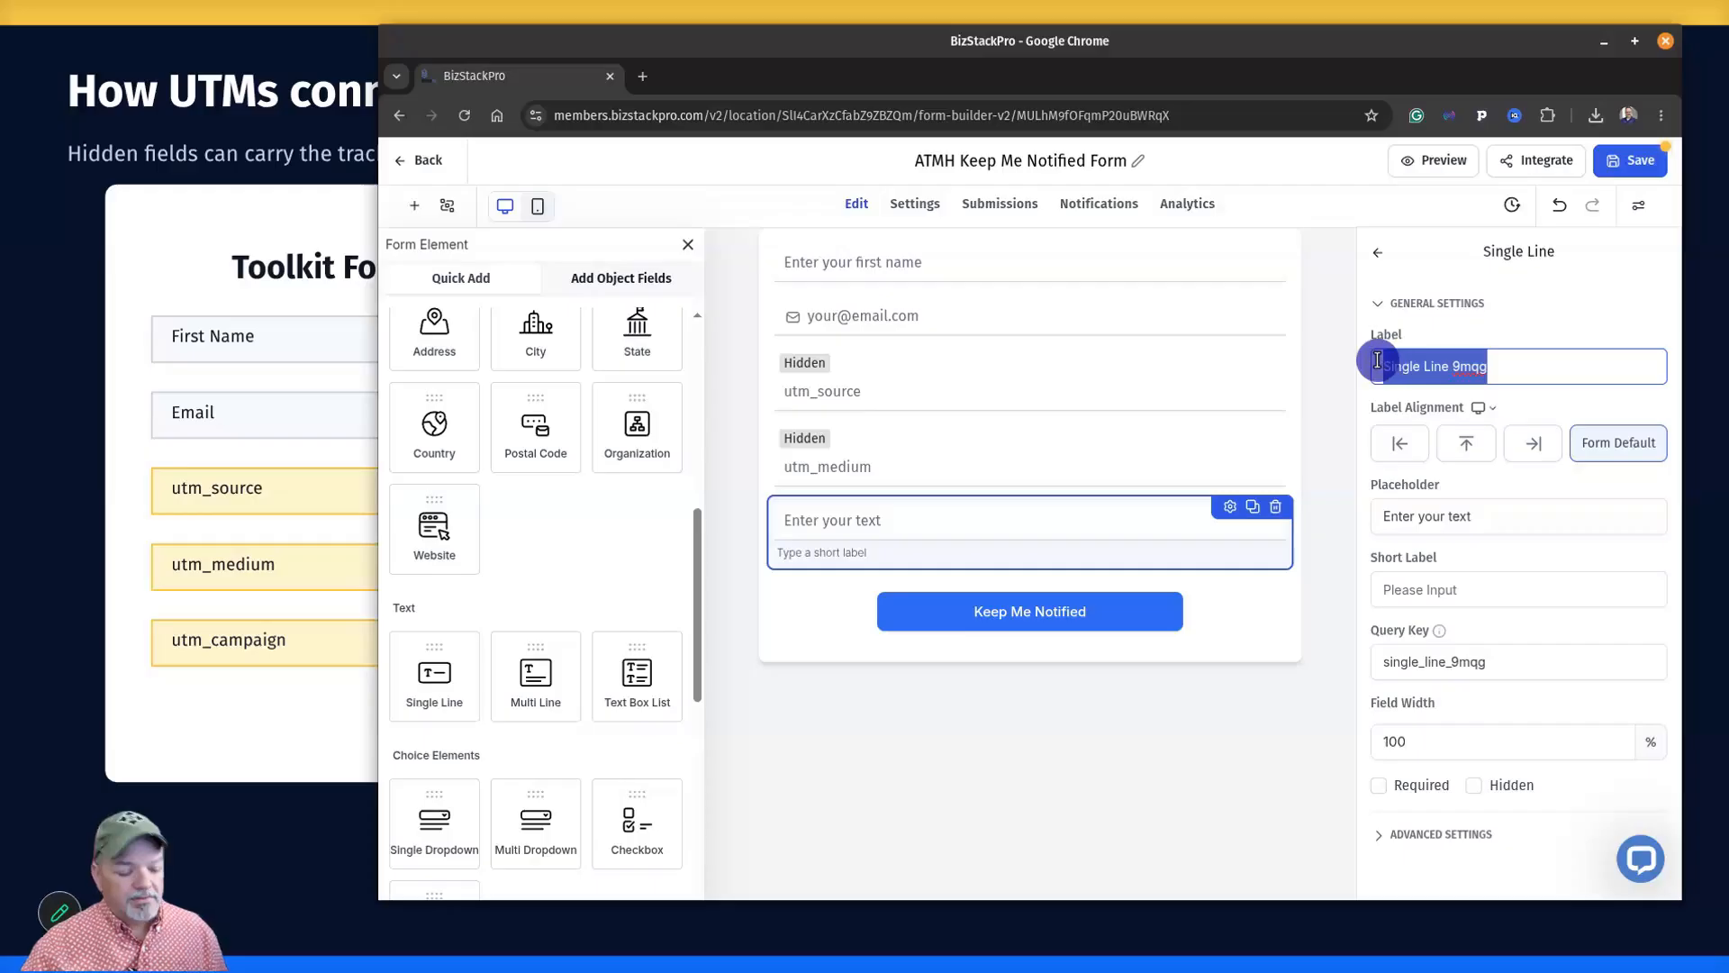
{"action": "type", "text": "utm_campaign"}
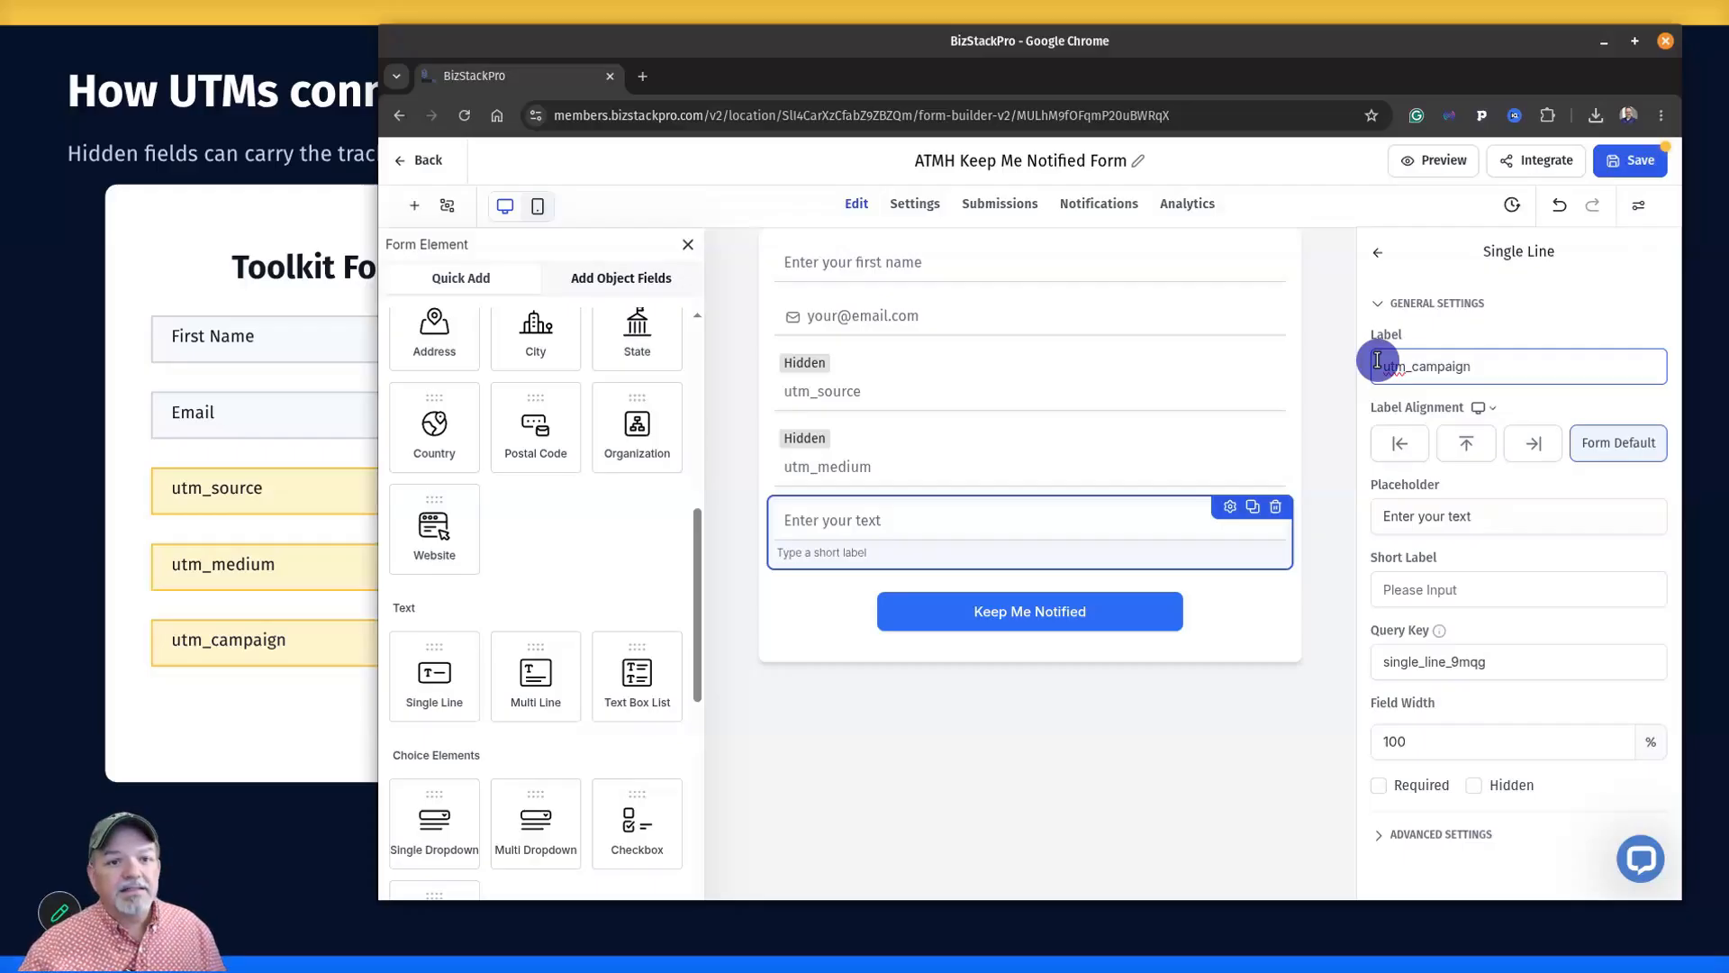
{"action": "key", "text": "ctrl+a"}
{"action": "key", "text": "ctrl+c"}
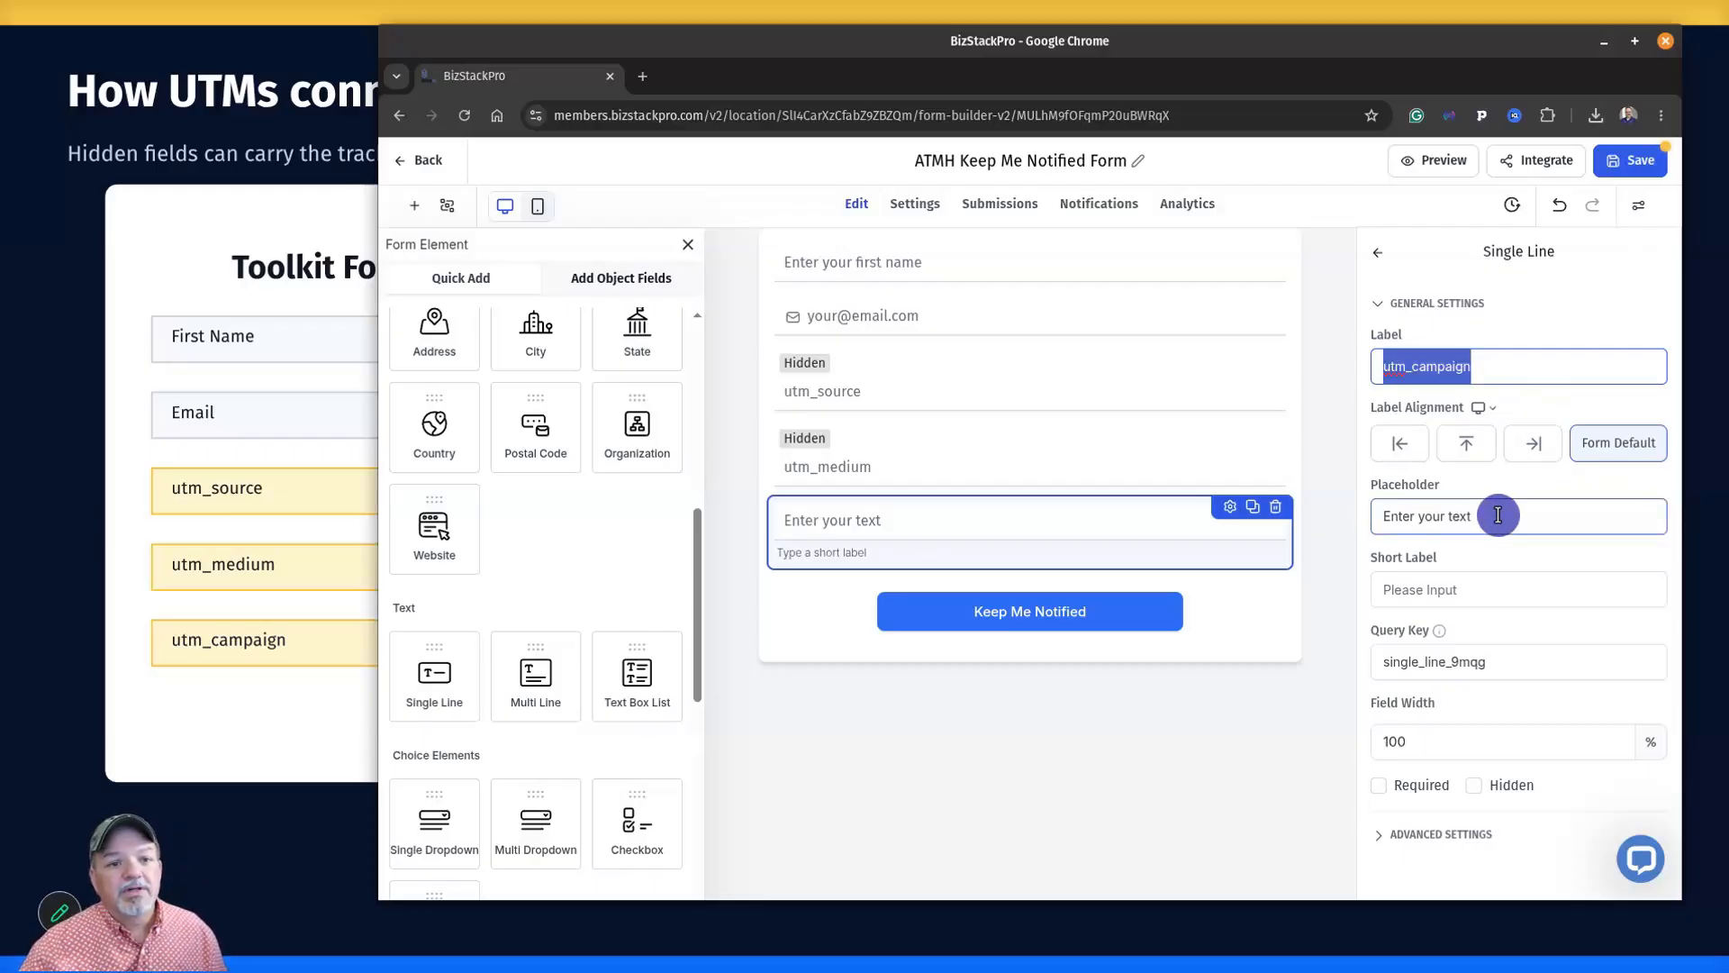
{"action": "left_click", "coordinate": [1409, 511]}
{"action": "key", "text": "ctrl+a"}
{"action": "key", "text": "ctrl+v"}
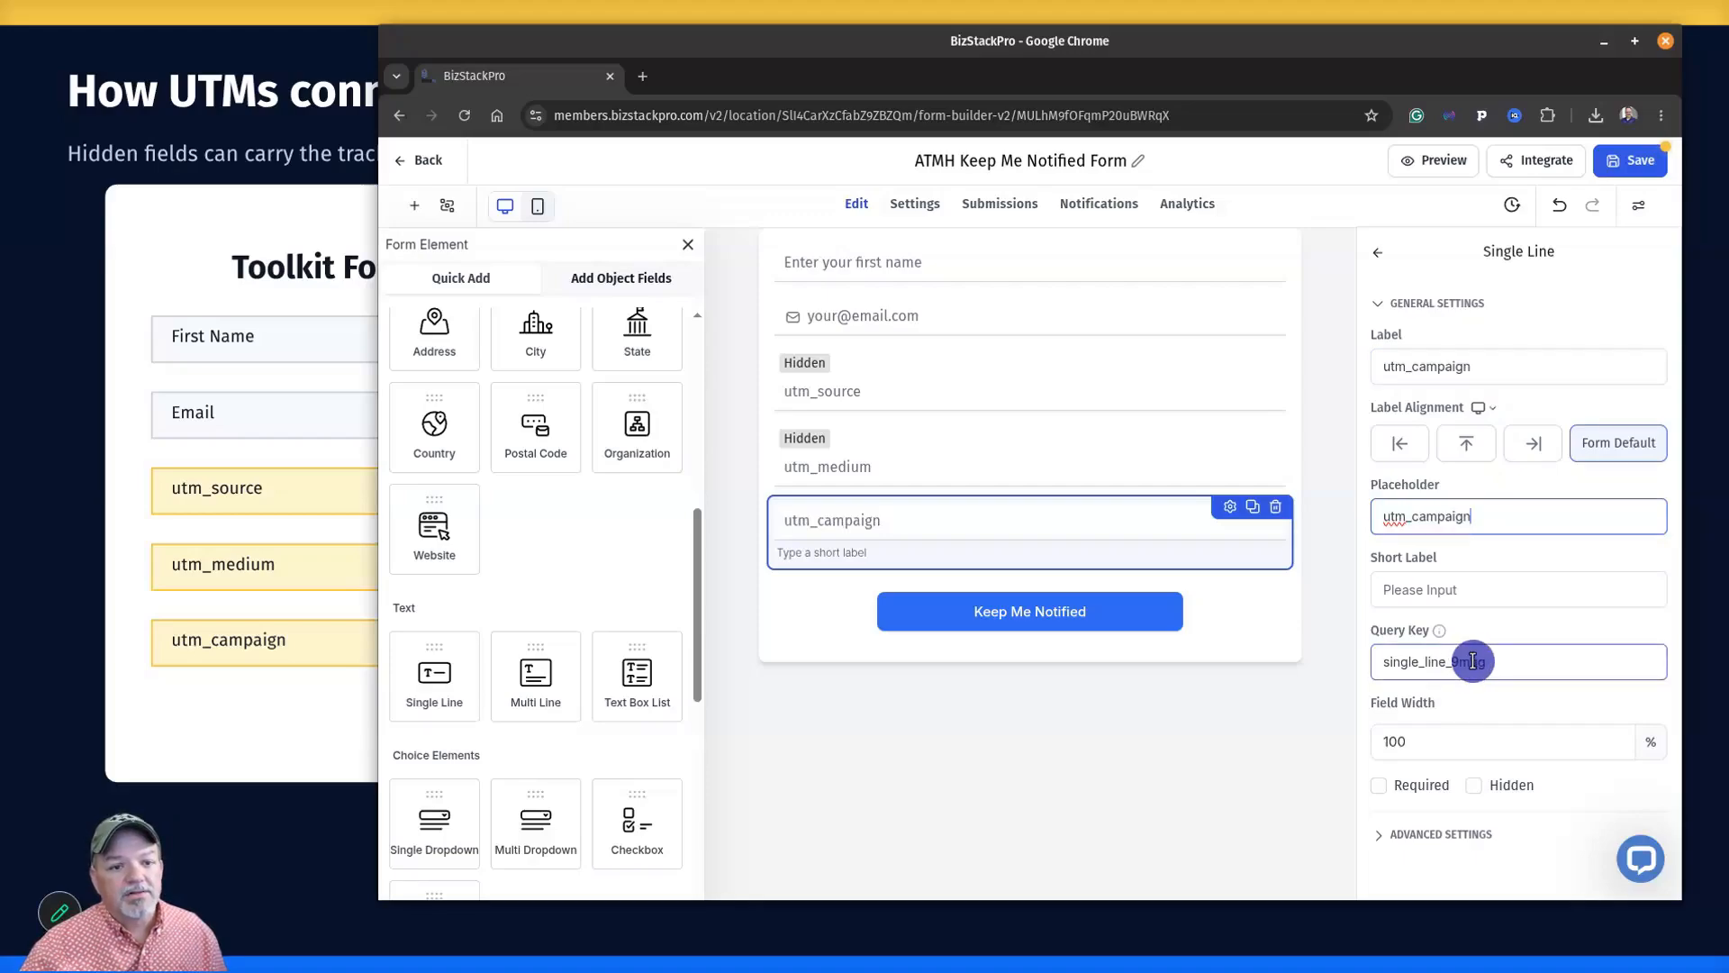
{"action": "left_click_drag", "start_coordinate": [1482, 662], "coordinate": [1370, 661]}
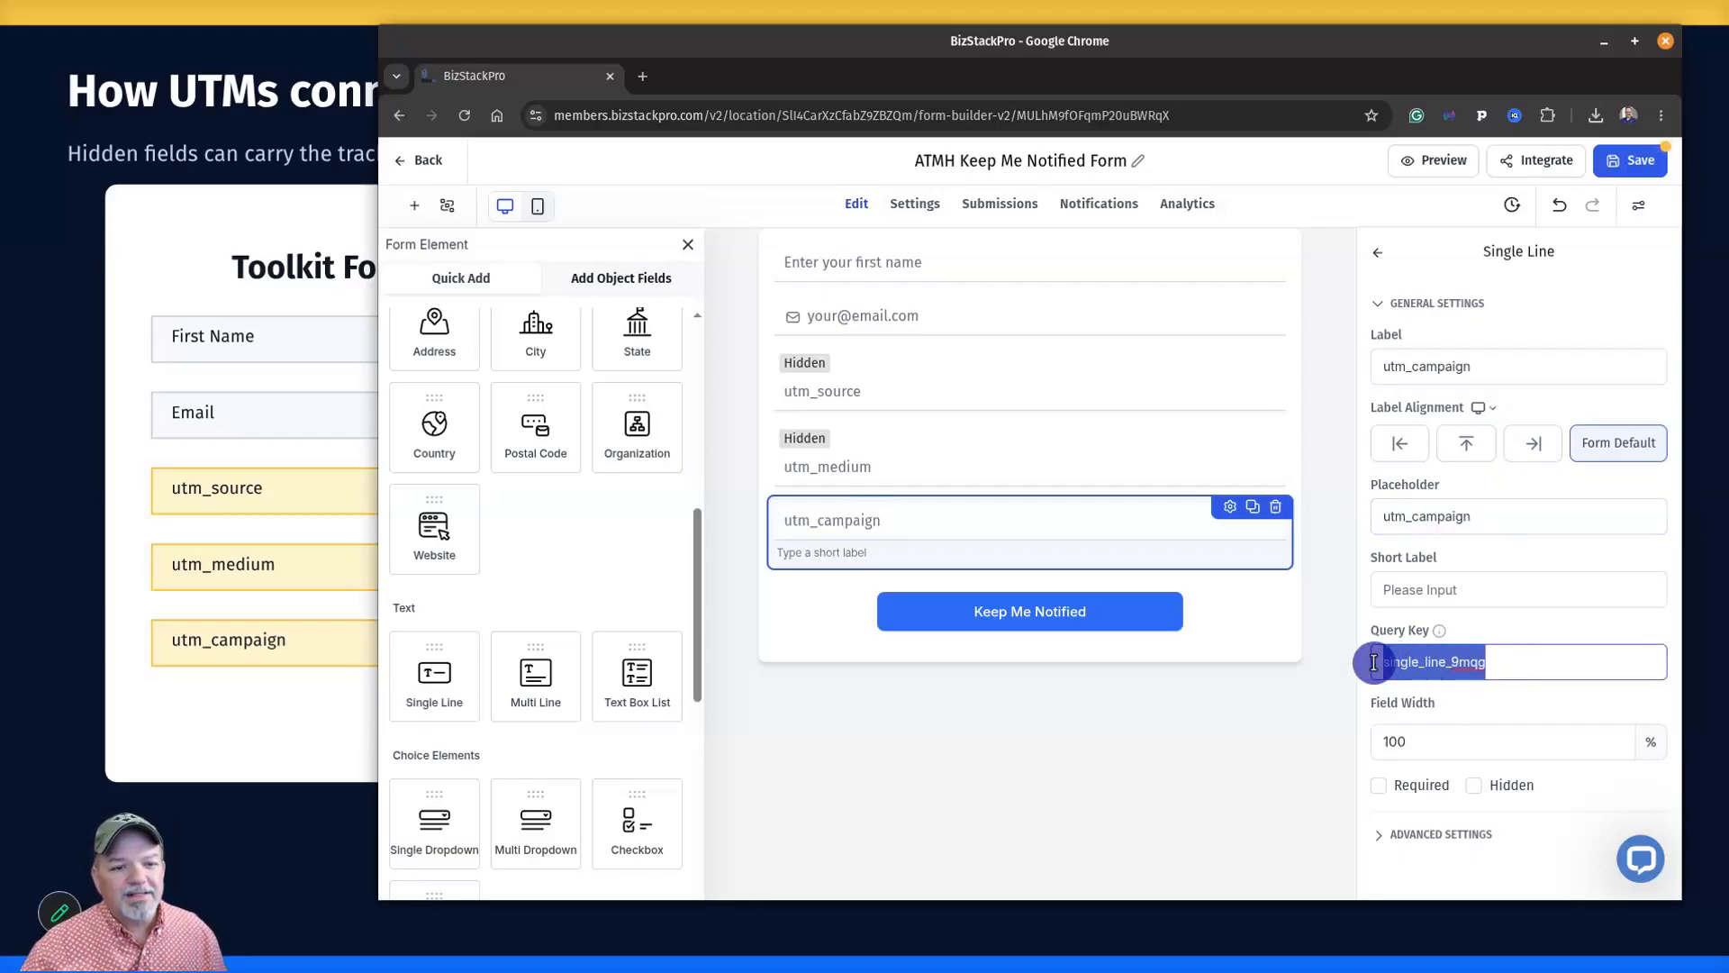
{"action": "key", "text": "ctrl+v"}
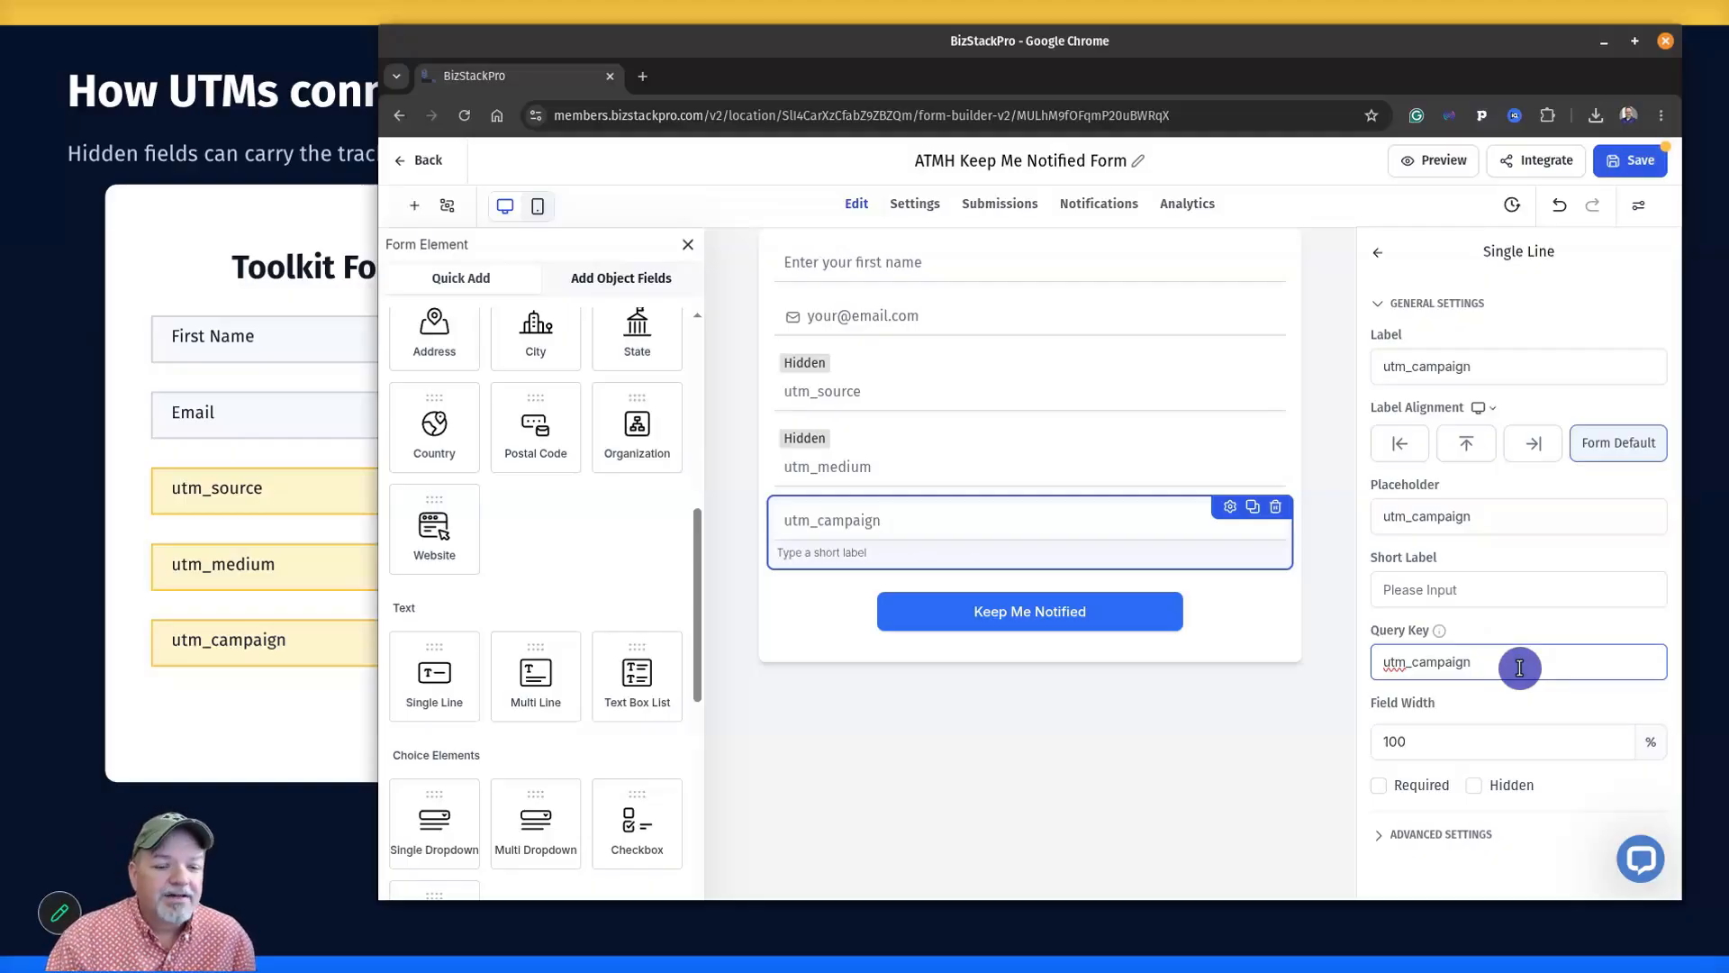
{"action": "left_click", "coordinate": [1474, 785]}
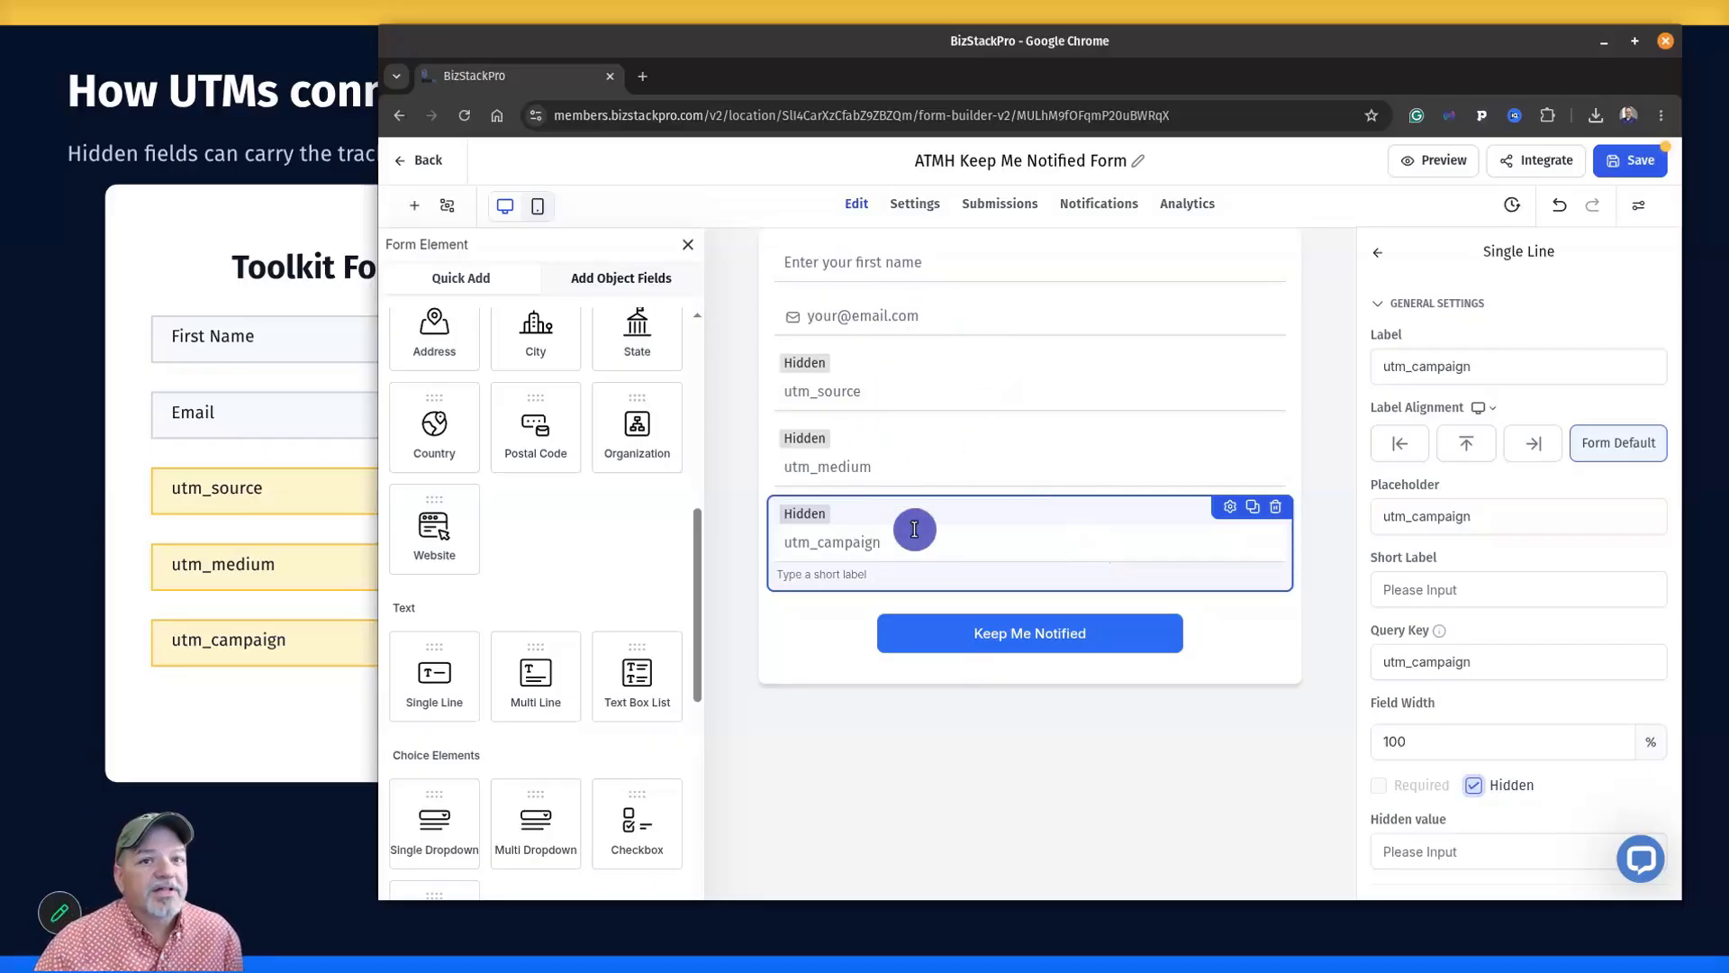
Save the ATMH Keep Me Notified Form and open its live preview in a new tab.
{"action": "left_click", "coordinate": [1633, 163]}
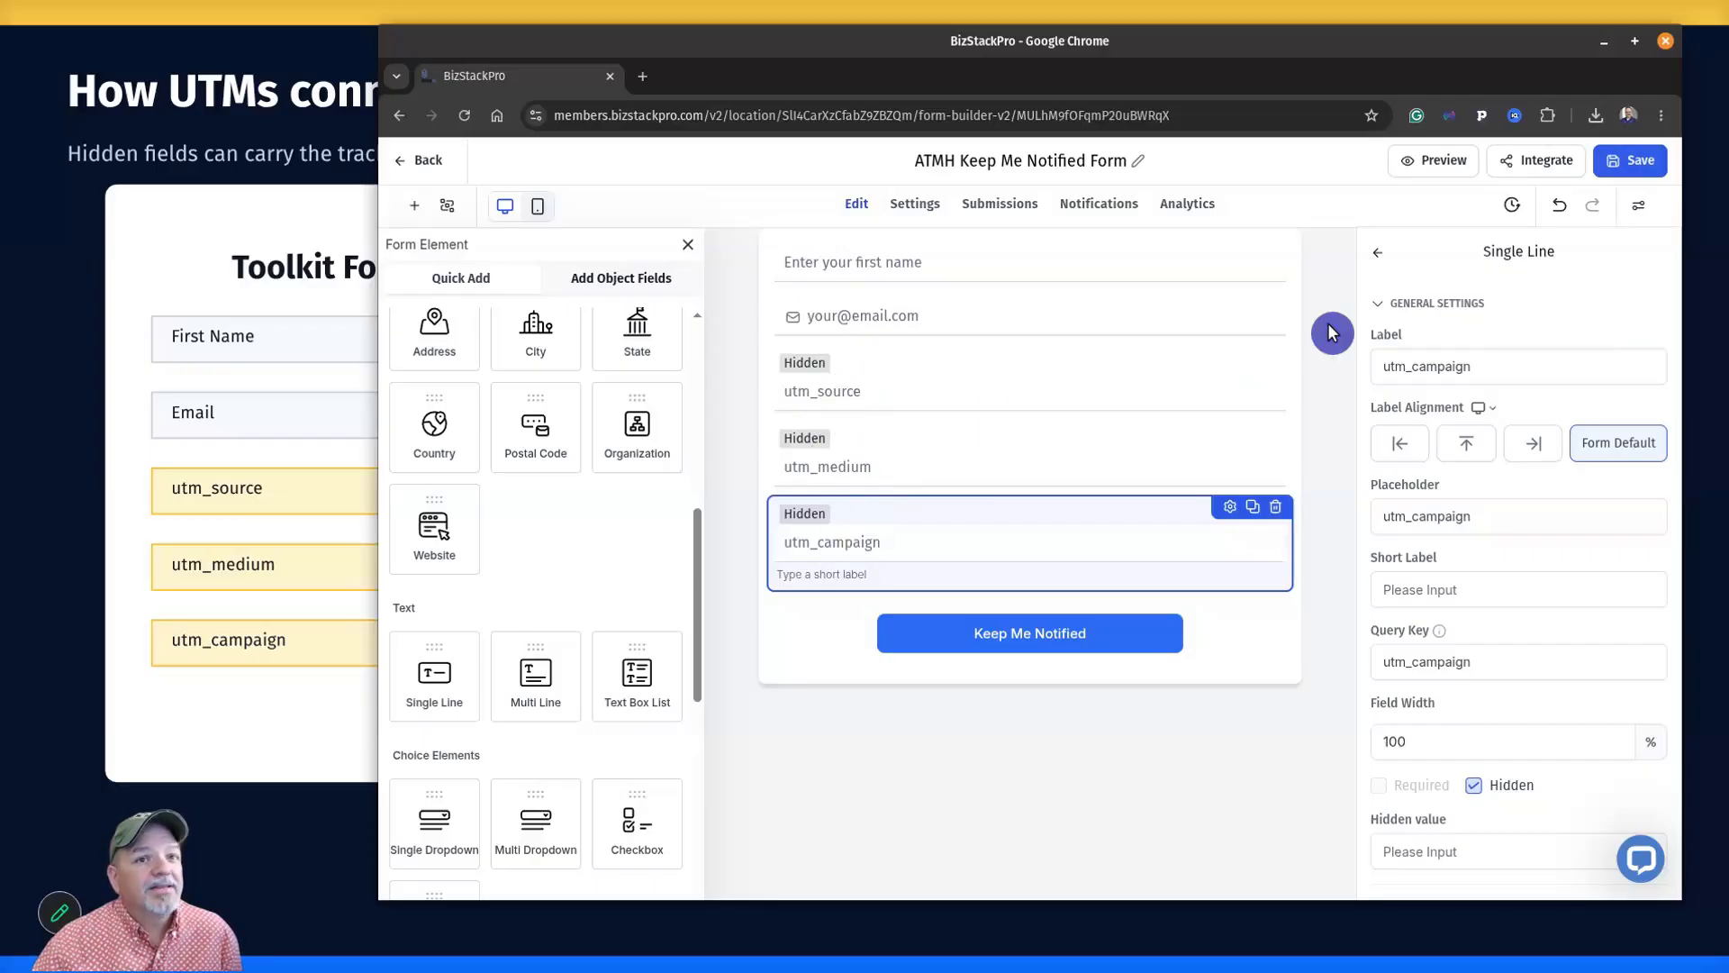
{"action": "left_click", "coordinate": [1439, 162]}
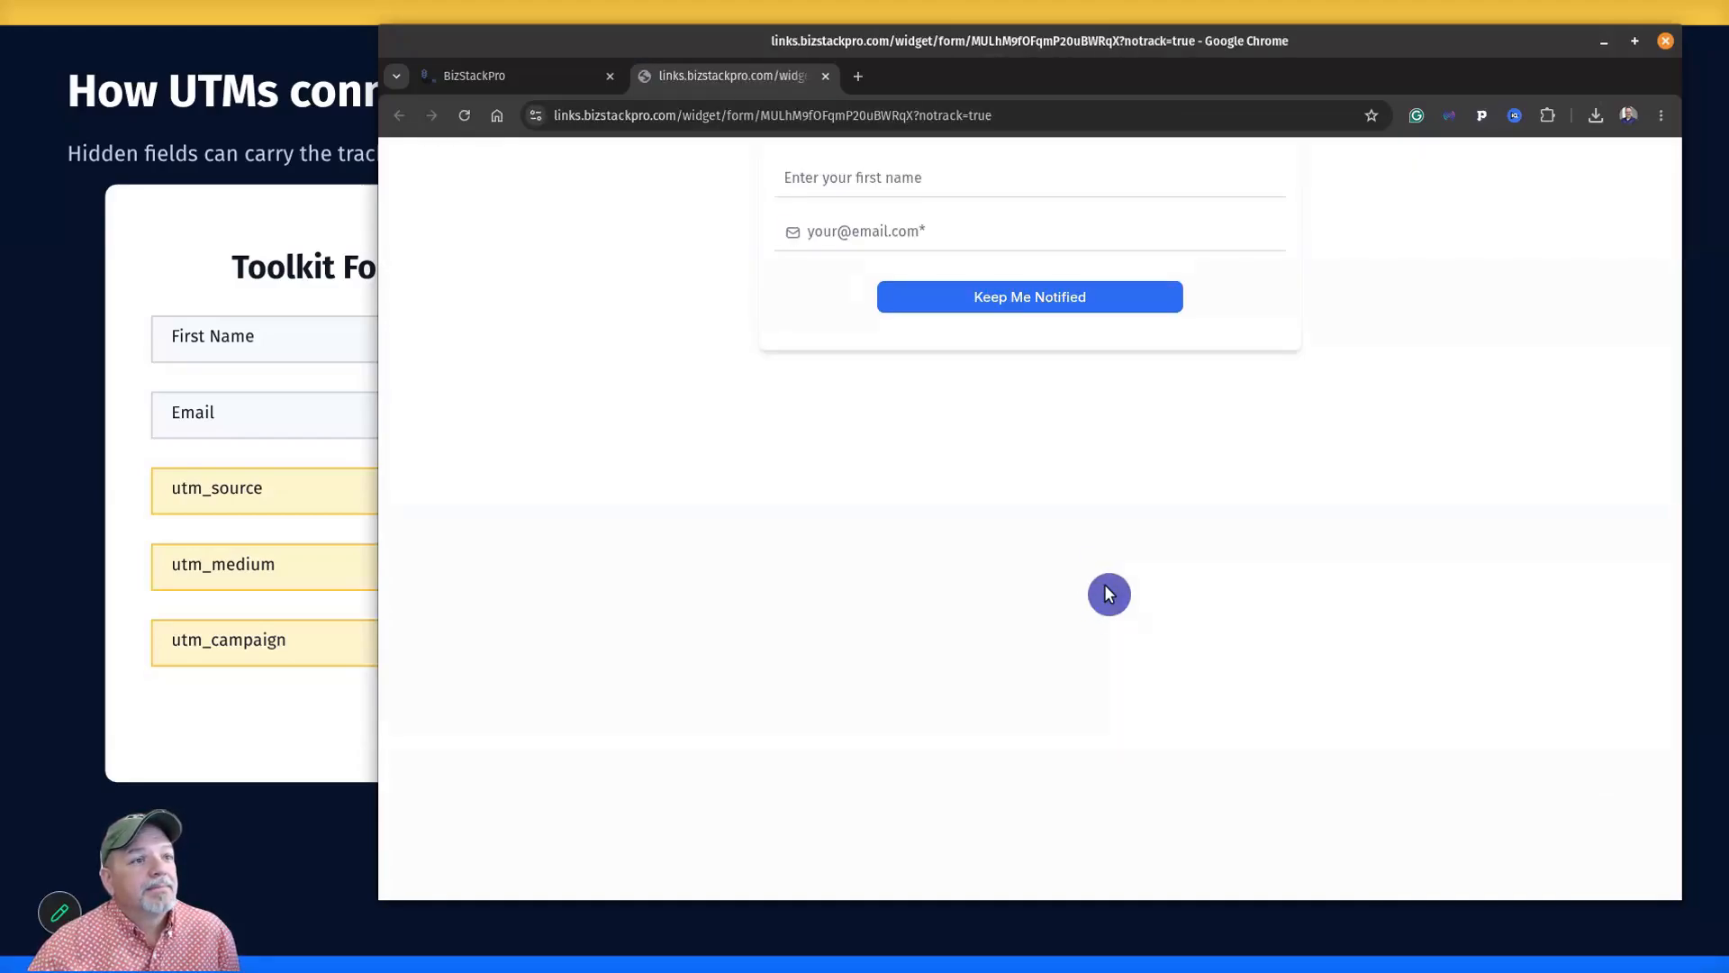
Try out the first name and email fields on the live form.
{"action": "left_click", "coordinate": [905, 169]}
{"action": "left_click", "coordinate": [883, 232]}
{"action": "left_click", "coordinate": [839, 340]}
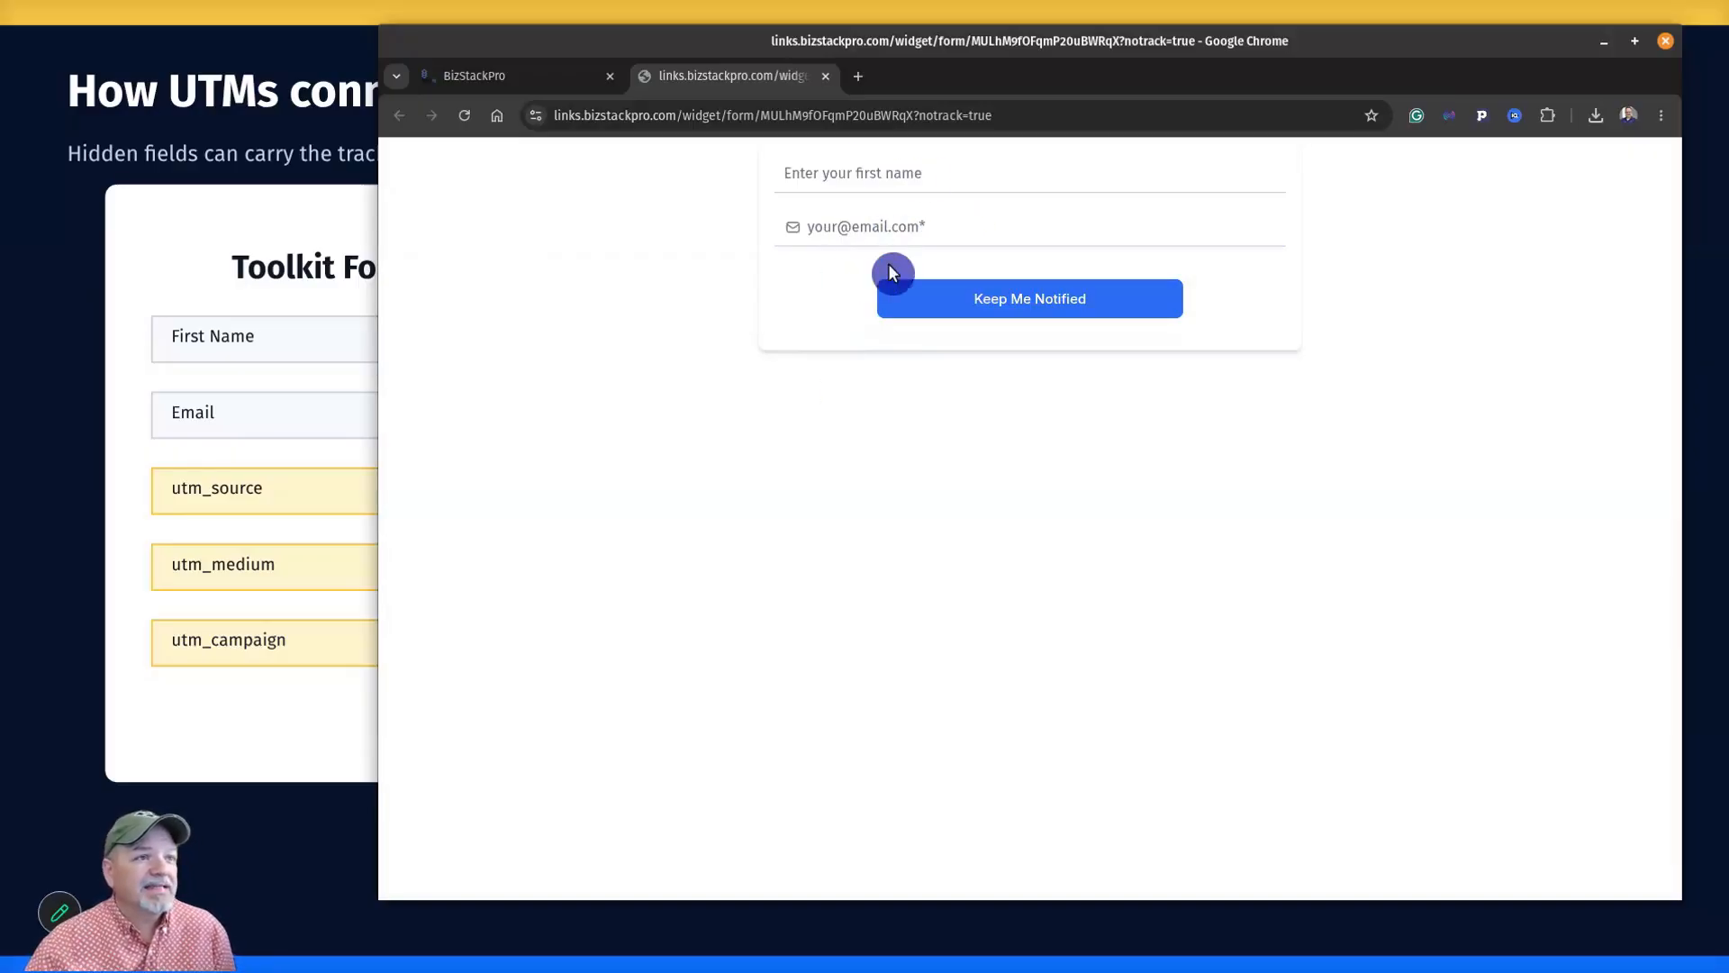
Append utm_source=youtube, utm_medium=video_description and utm_campaign=test to the form URL and reload.
{"action": "left_click", "coordinate": [1096, 121]}
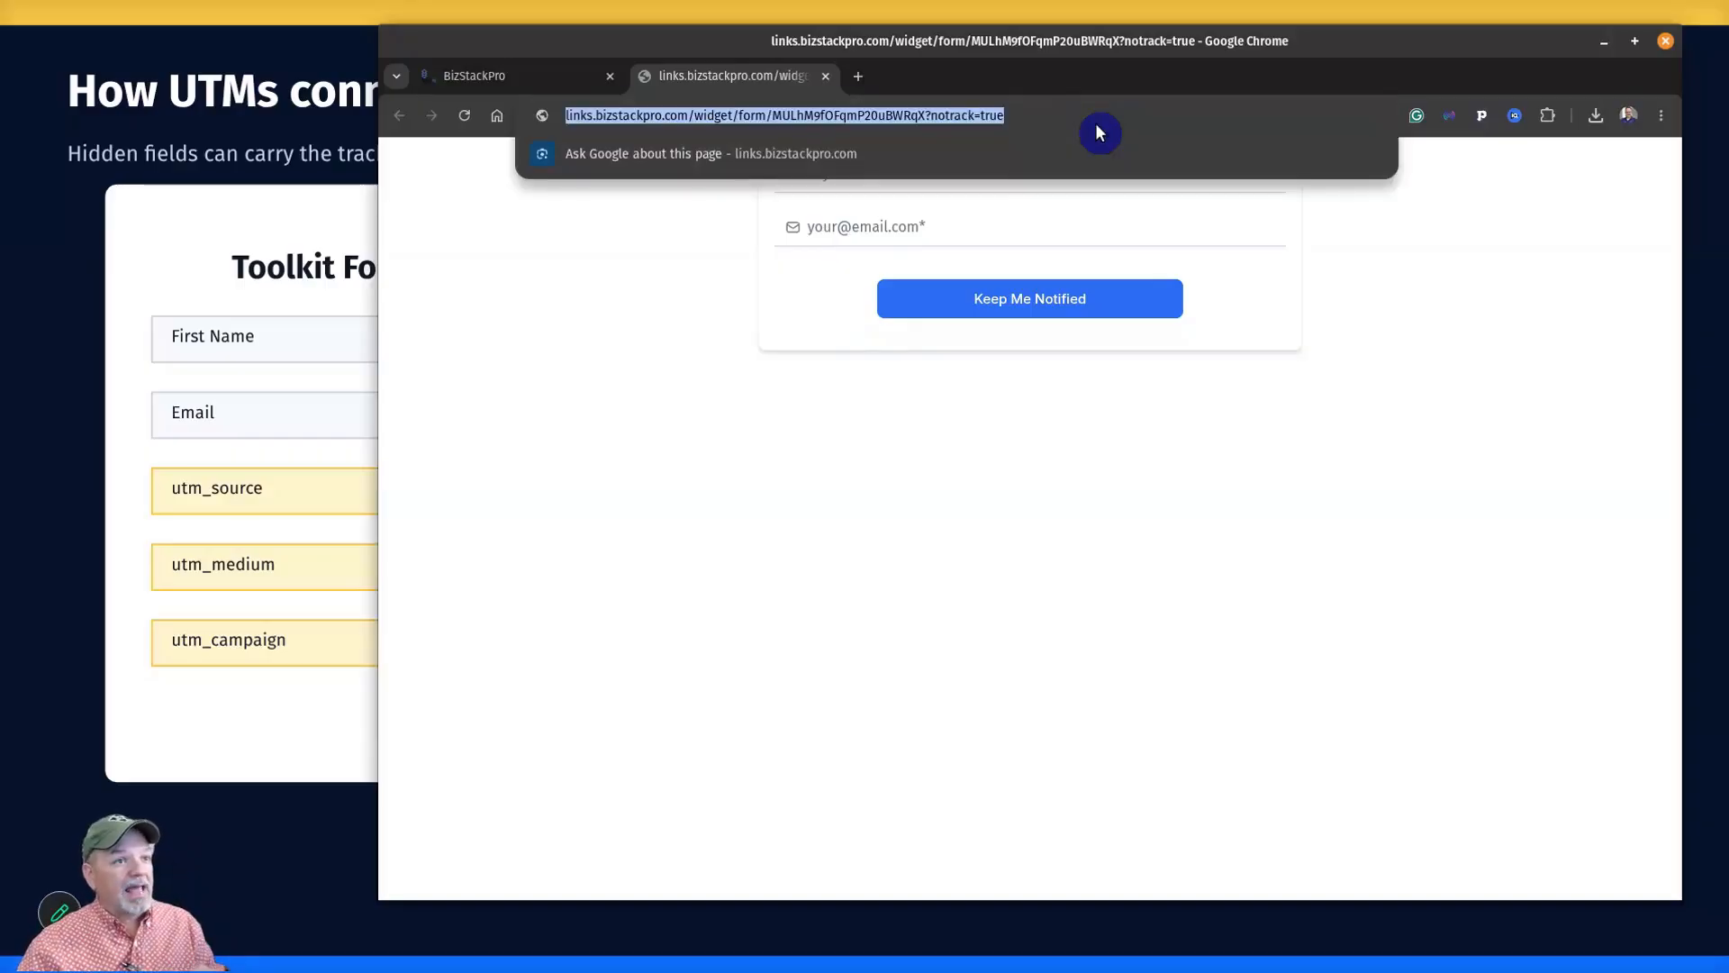
{"action": "left_click", "coordinate": [1102, 111]}
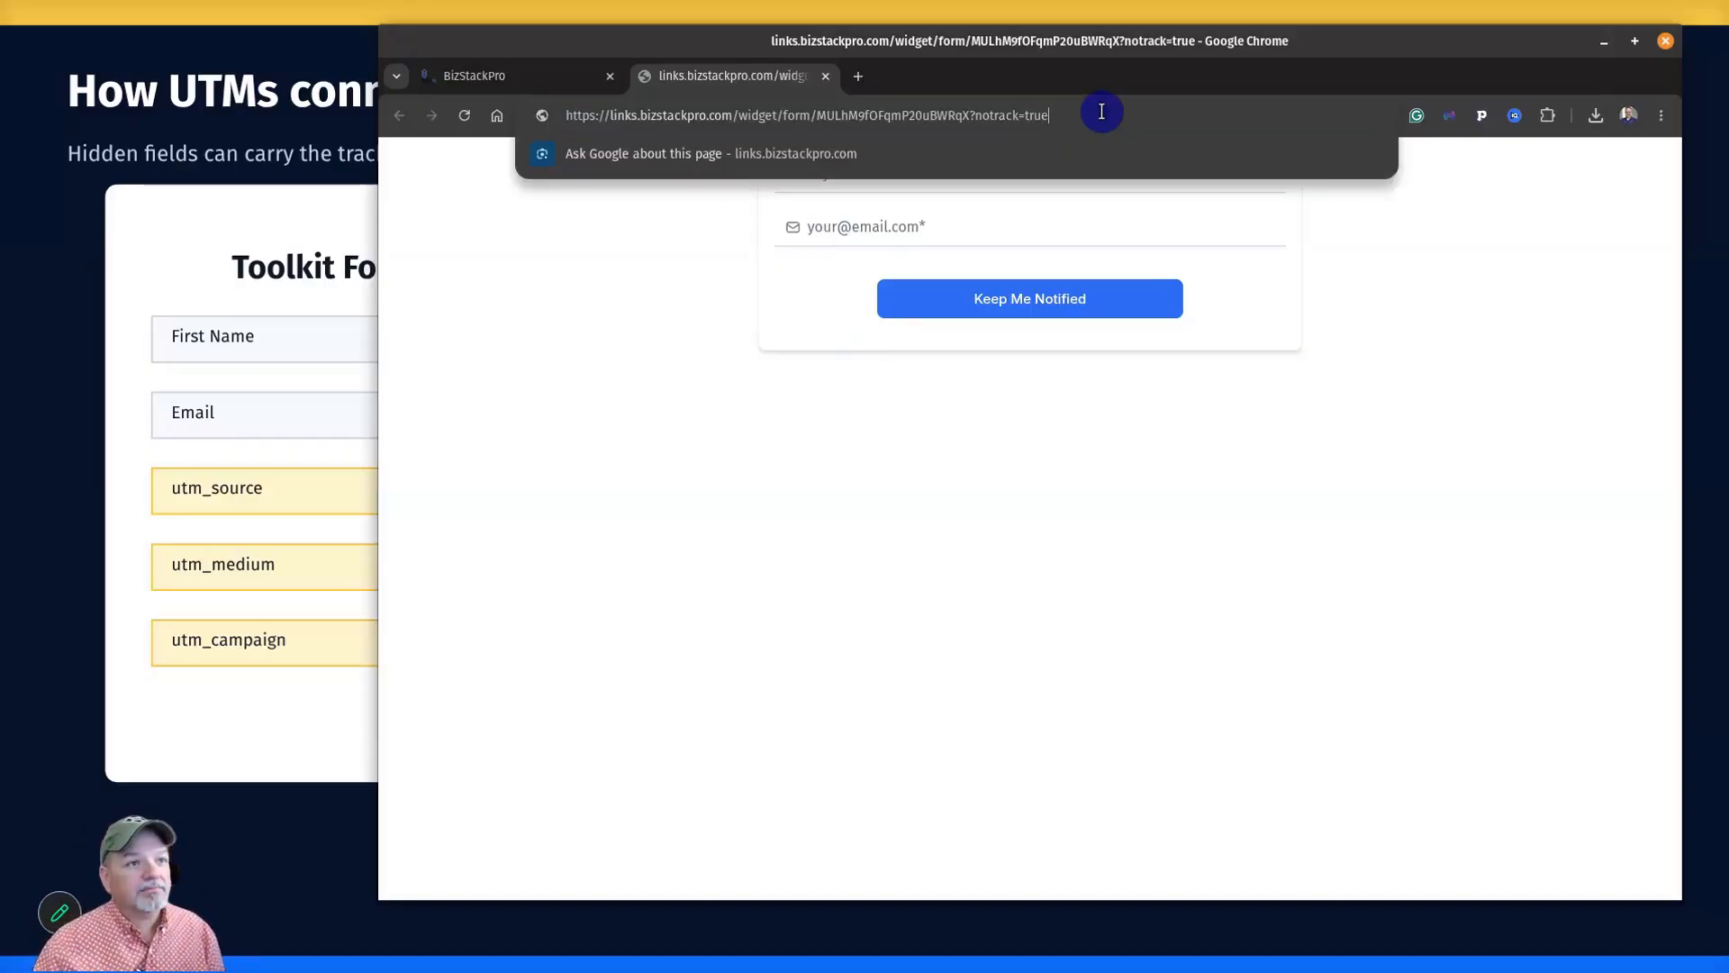
{"action": "left_click", "coordinate": [970, 115]}
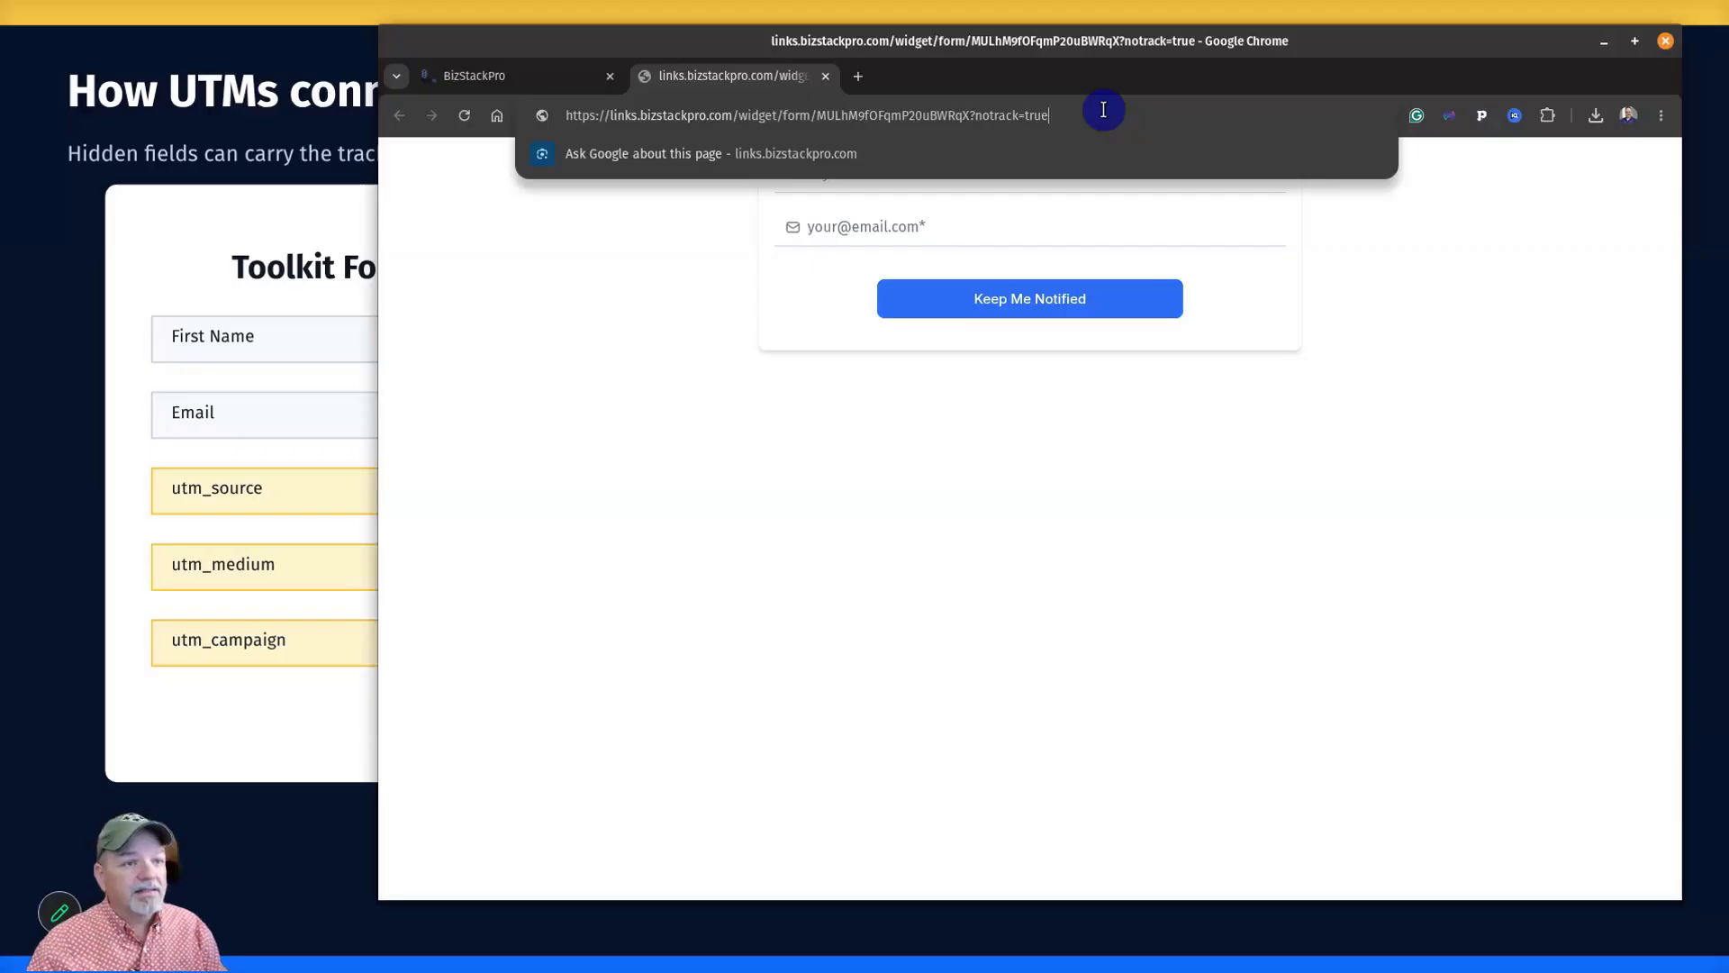
{"action": "type", "text": "&"}
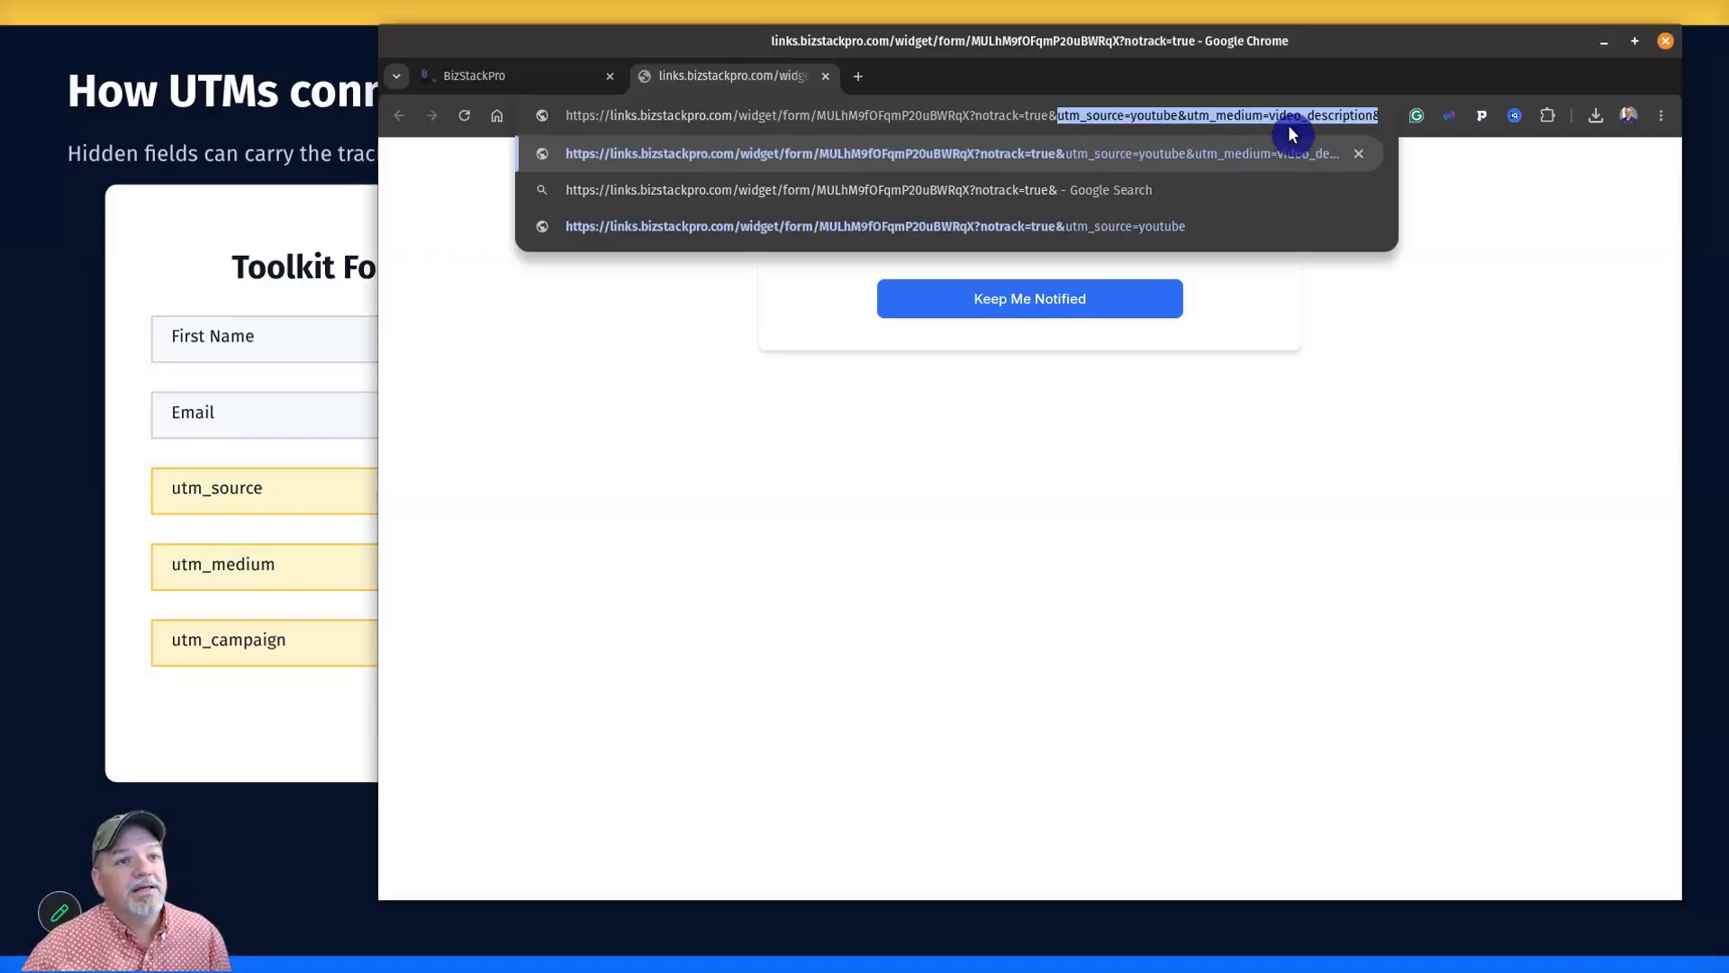
{"action": "left_click", "coordinate": [1335, 116]}
{"action": "type", "text": "utm_campaign=test"}
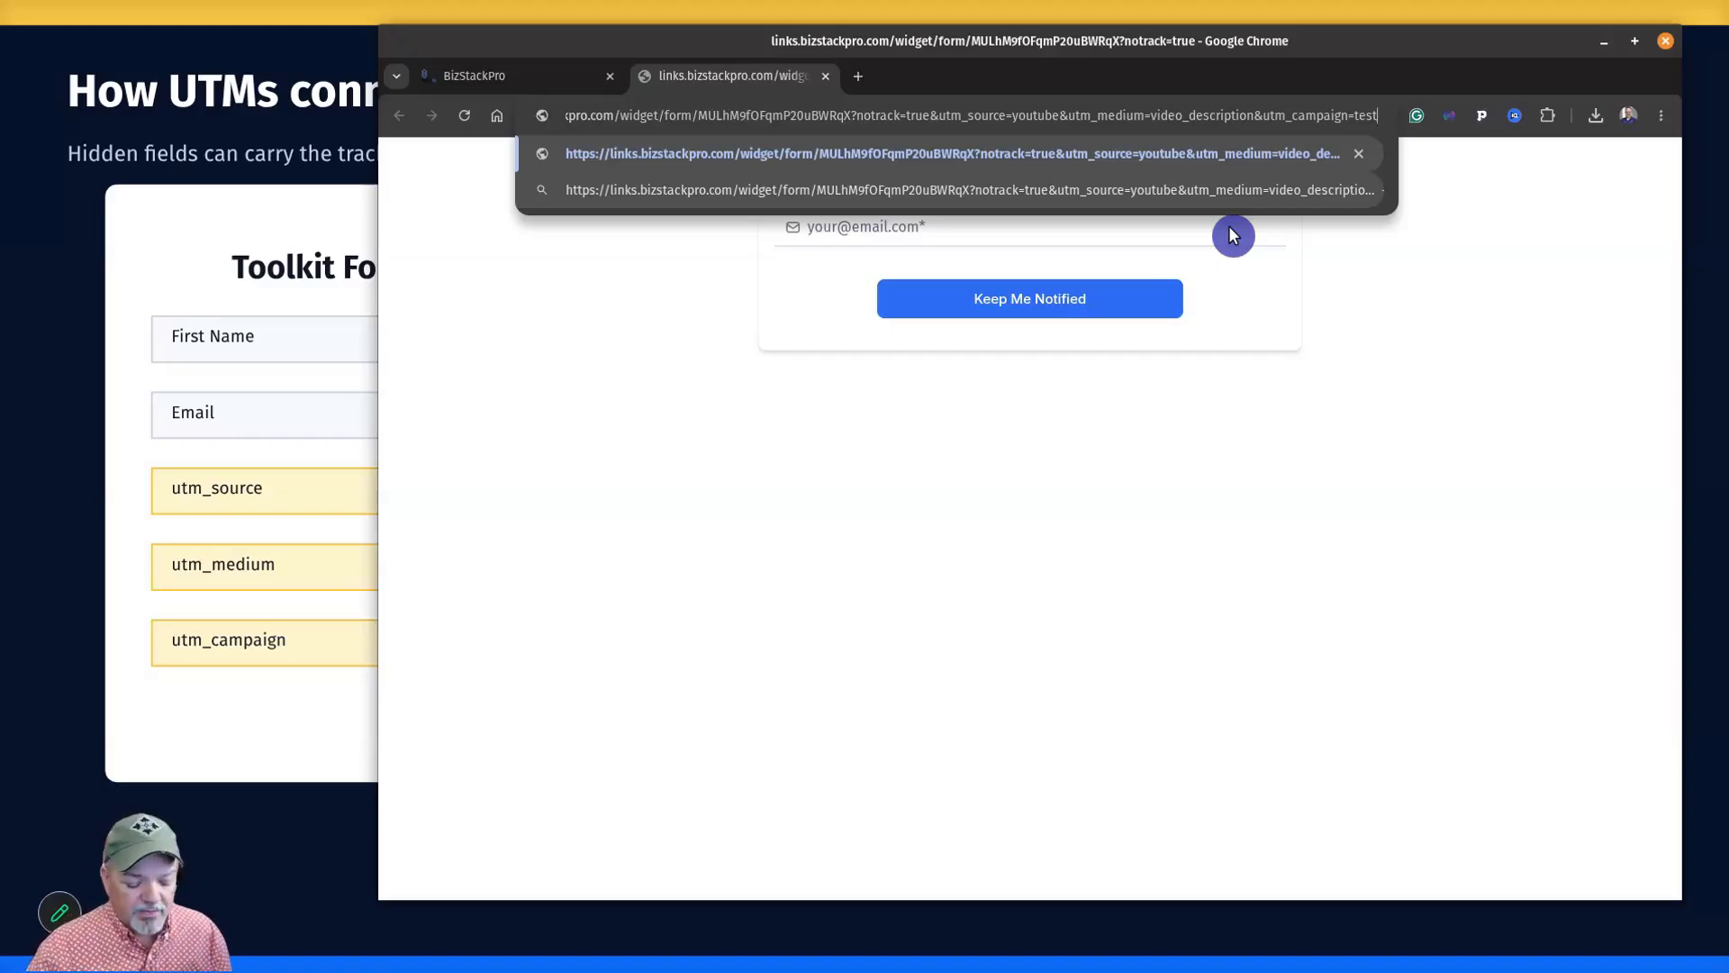
{"action": "key", "text": "Return"}
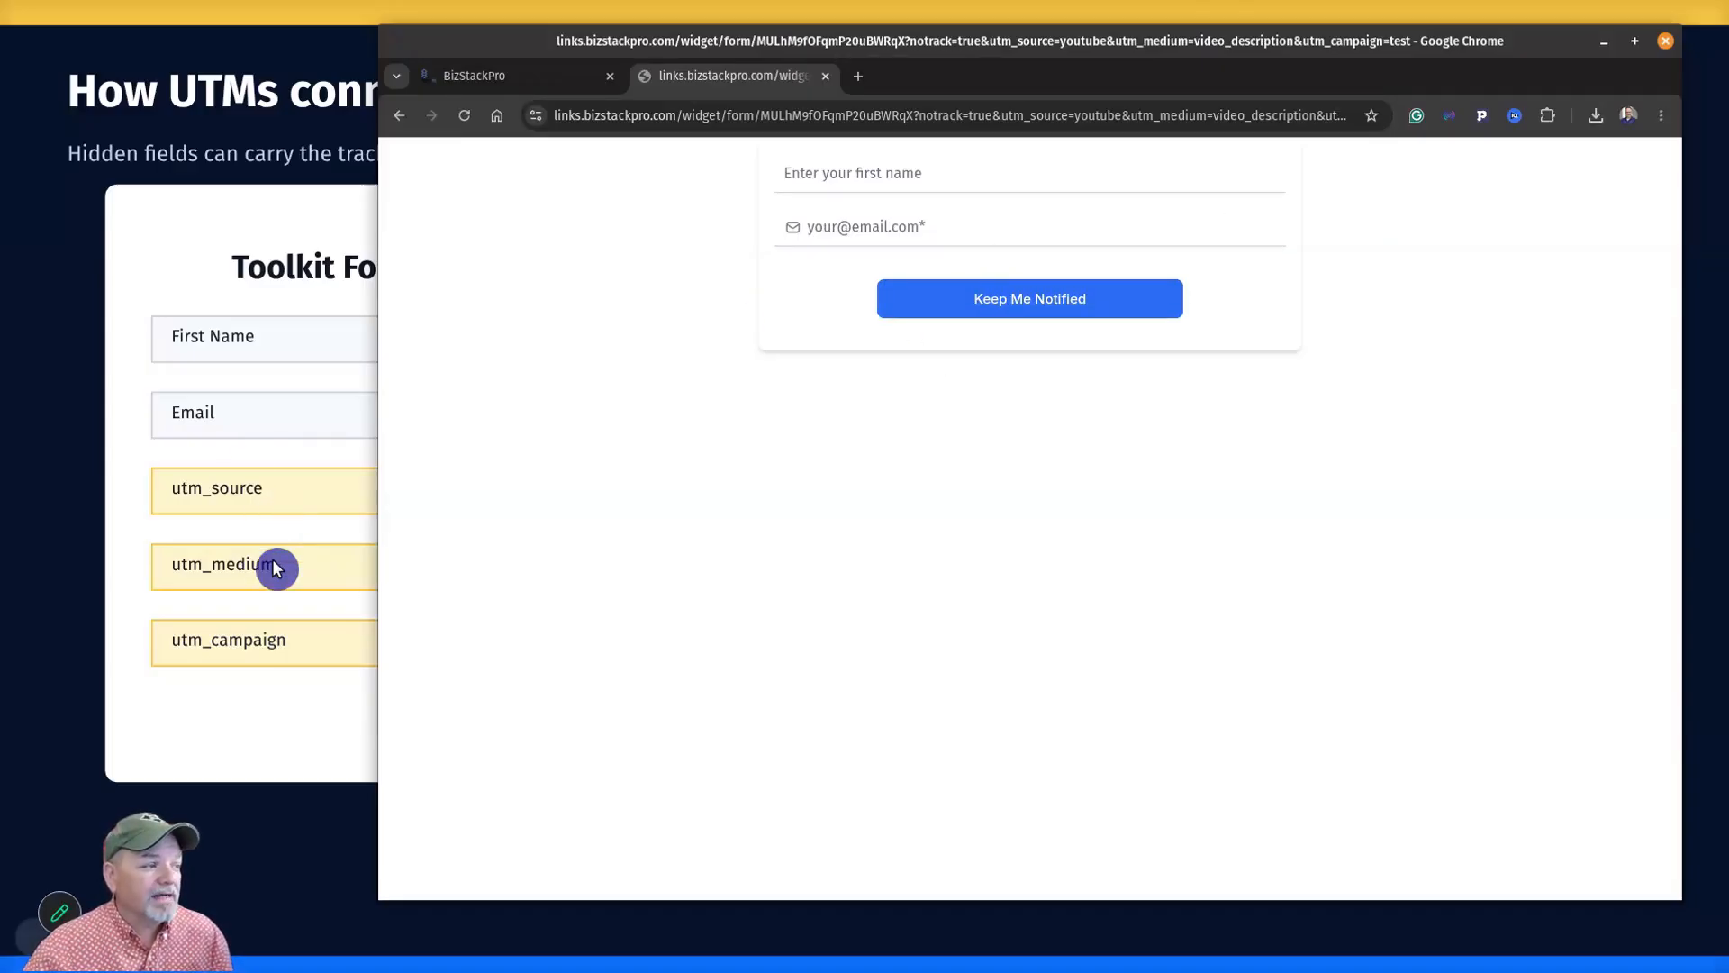
Submit first name ATMH with the autofilled email address, then switch back to the form builder.
{"action": "left_click", "coordinate": [955, 168]}
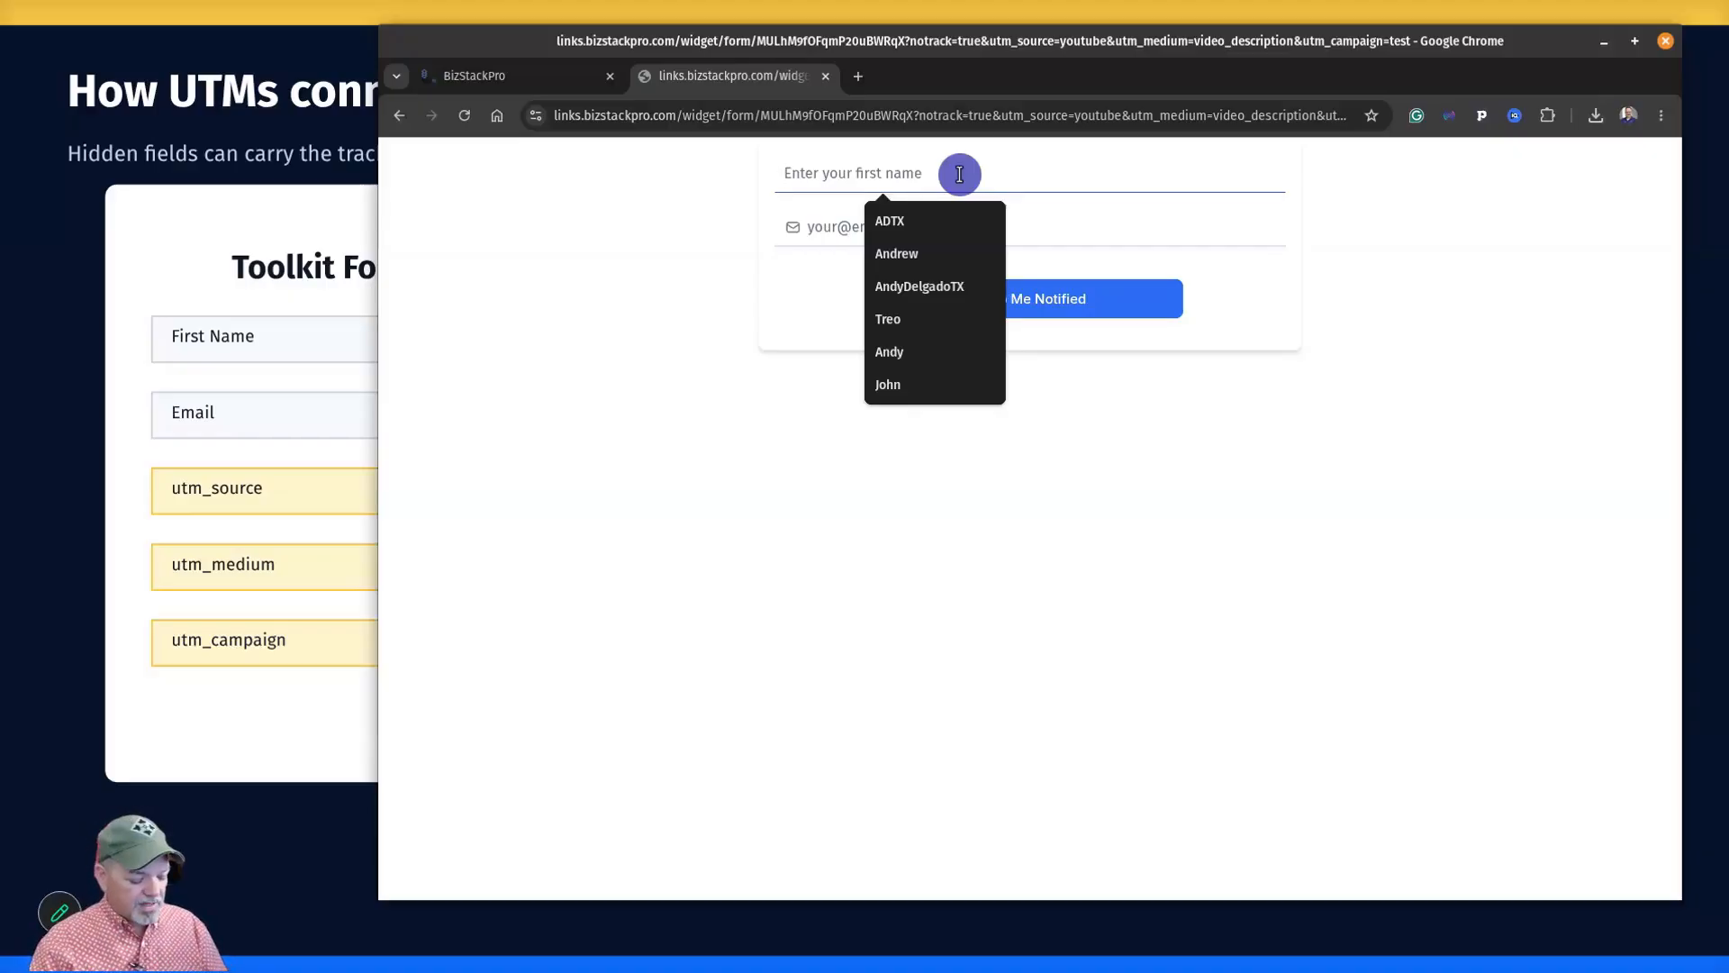
{"action": "type", "text": "ATMH"}
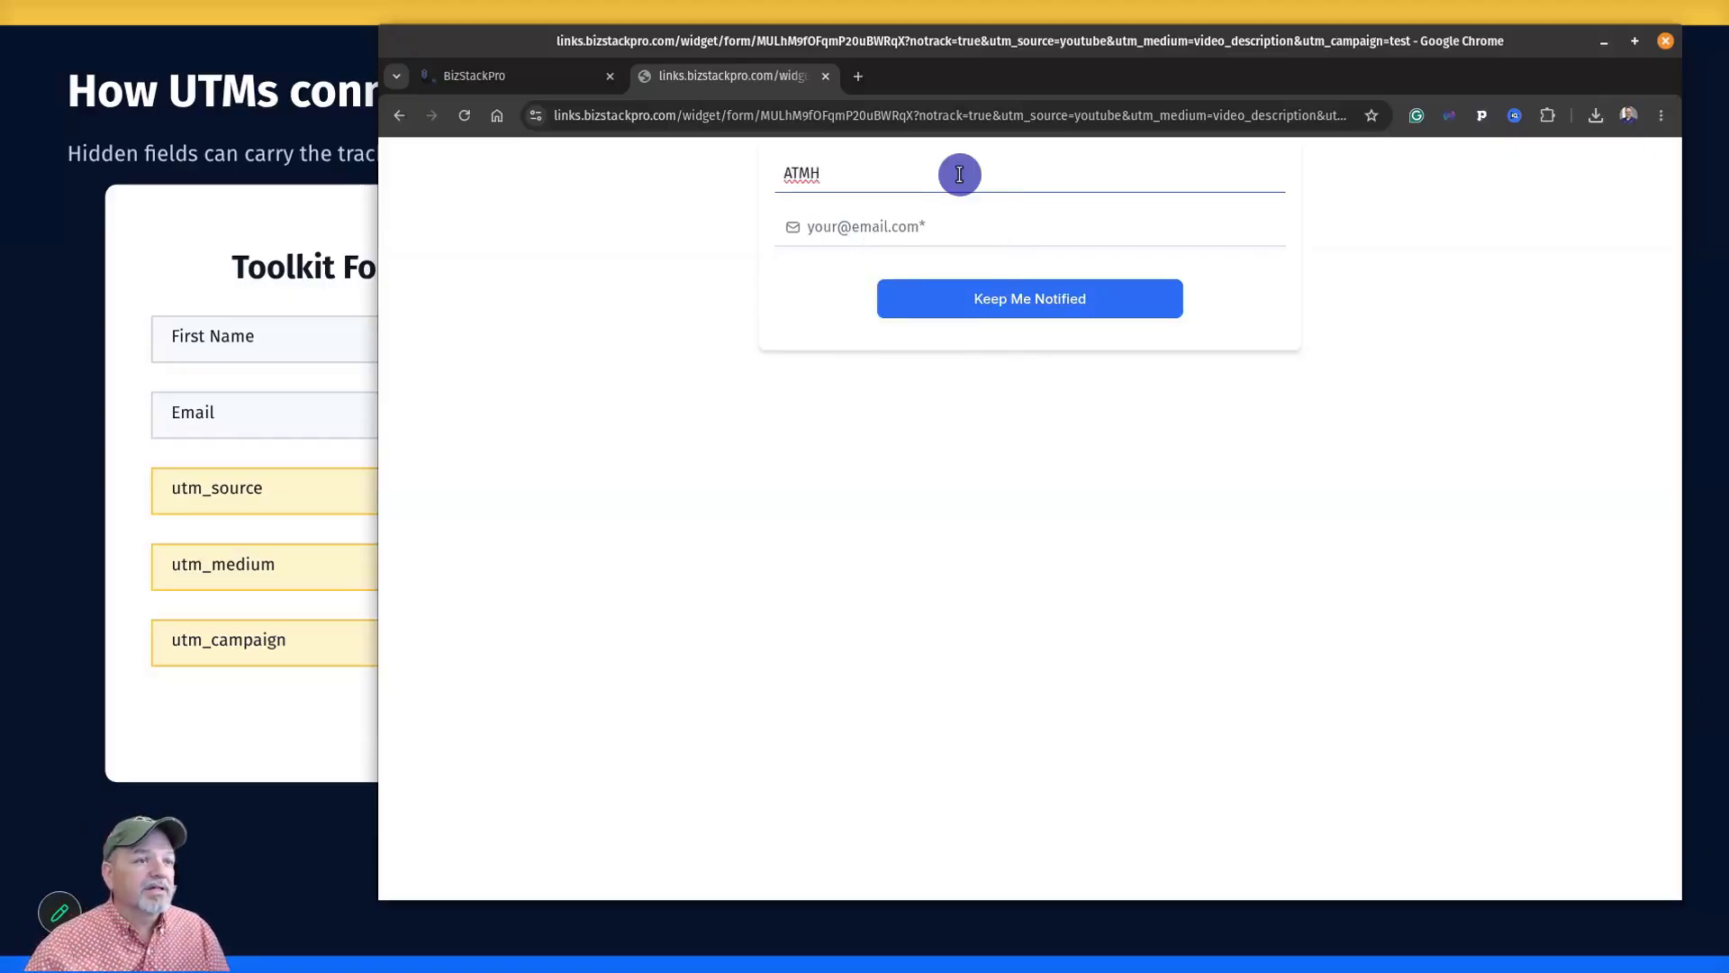
{"action": "left_click", "coordinate": [955, 232]}
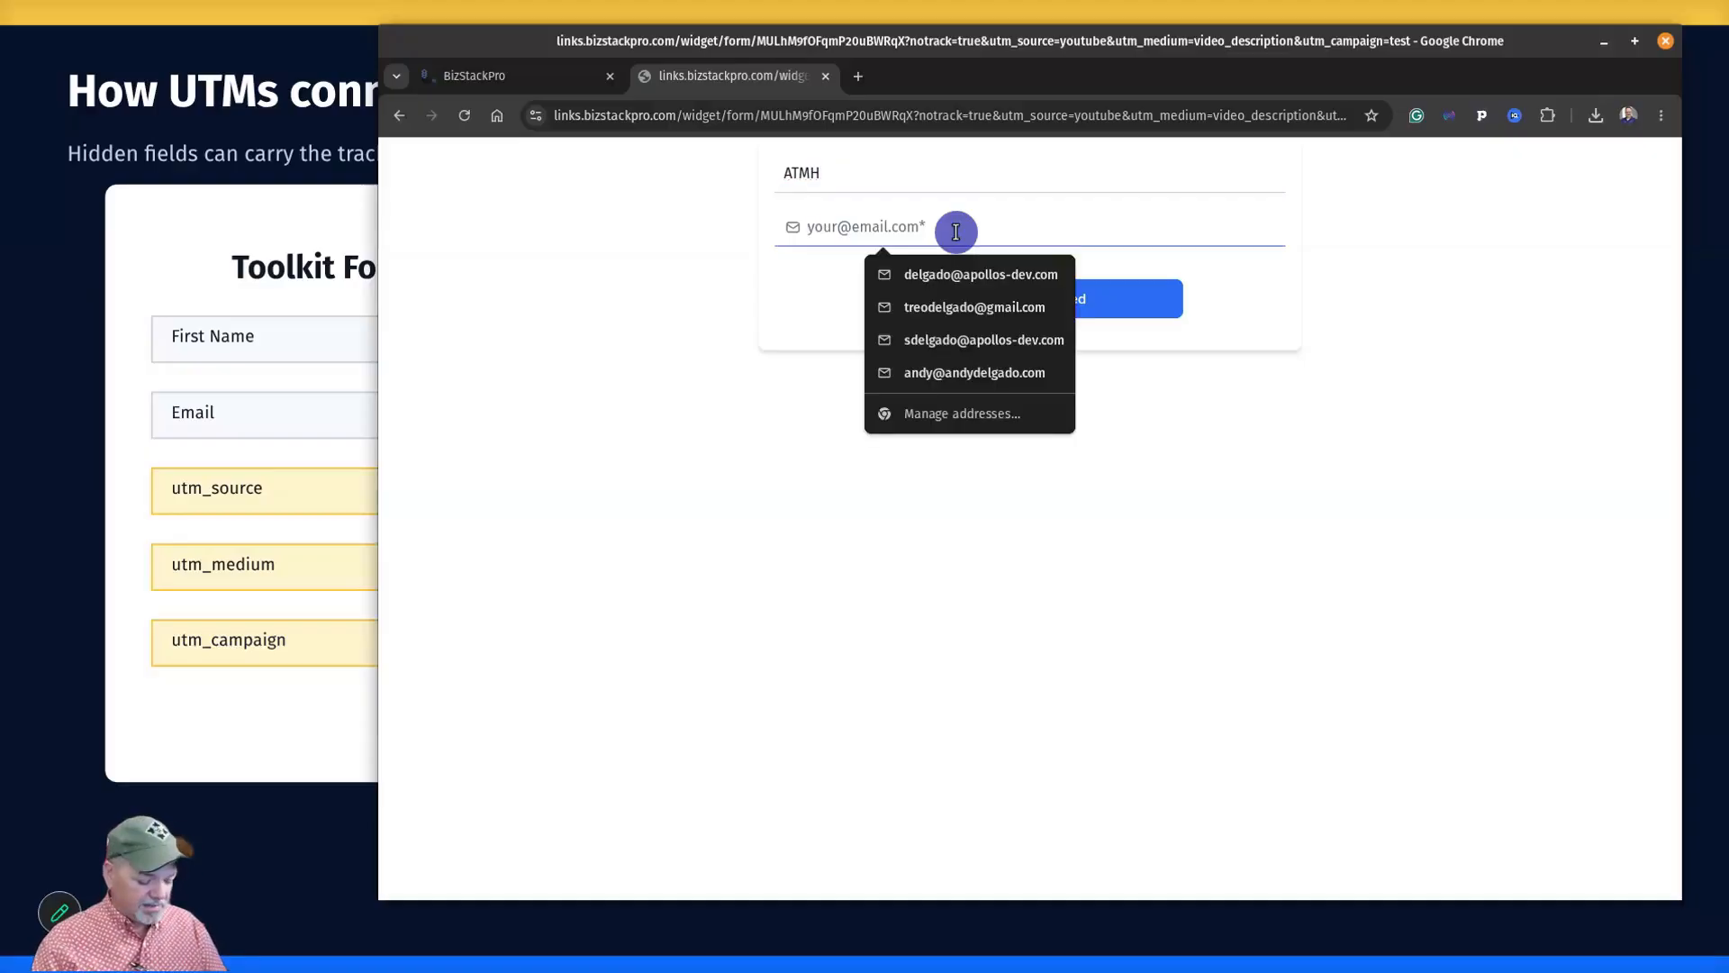
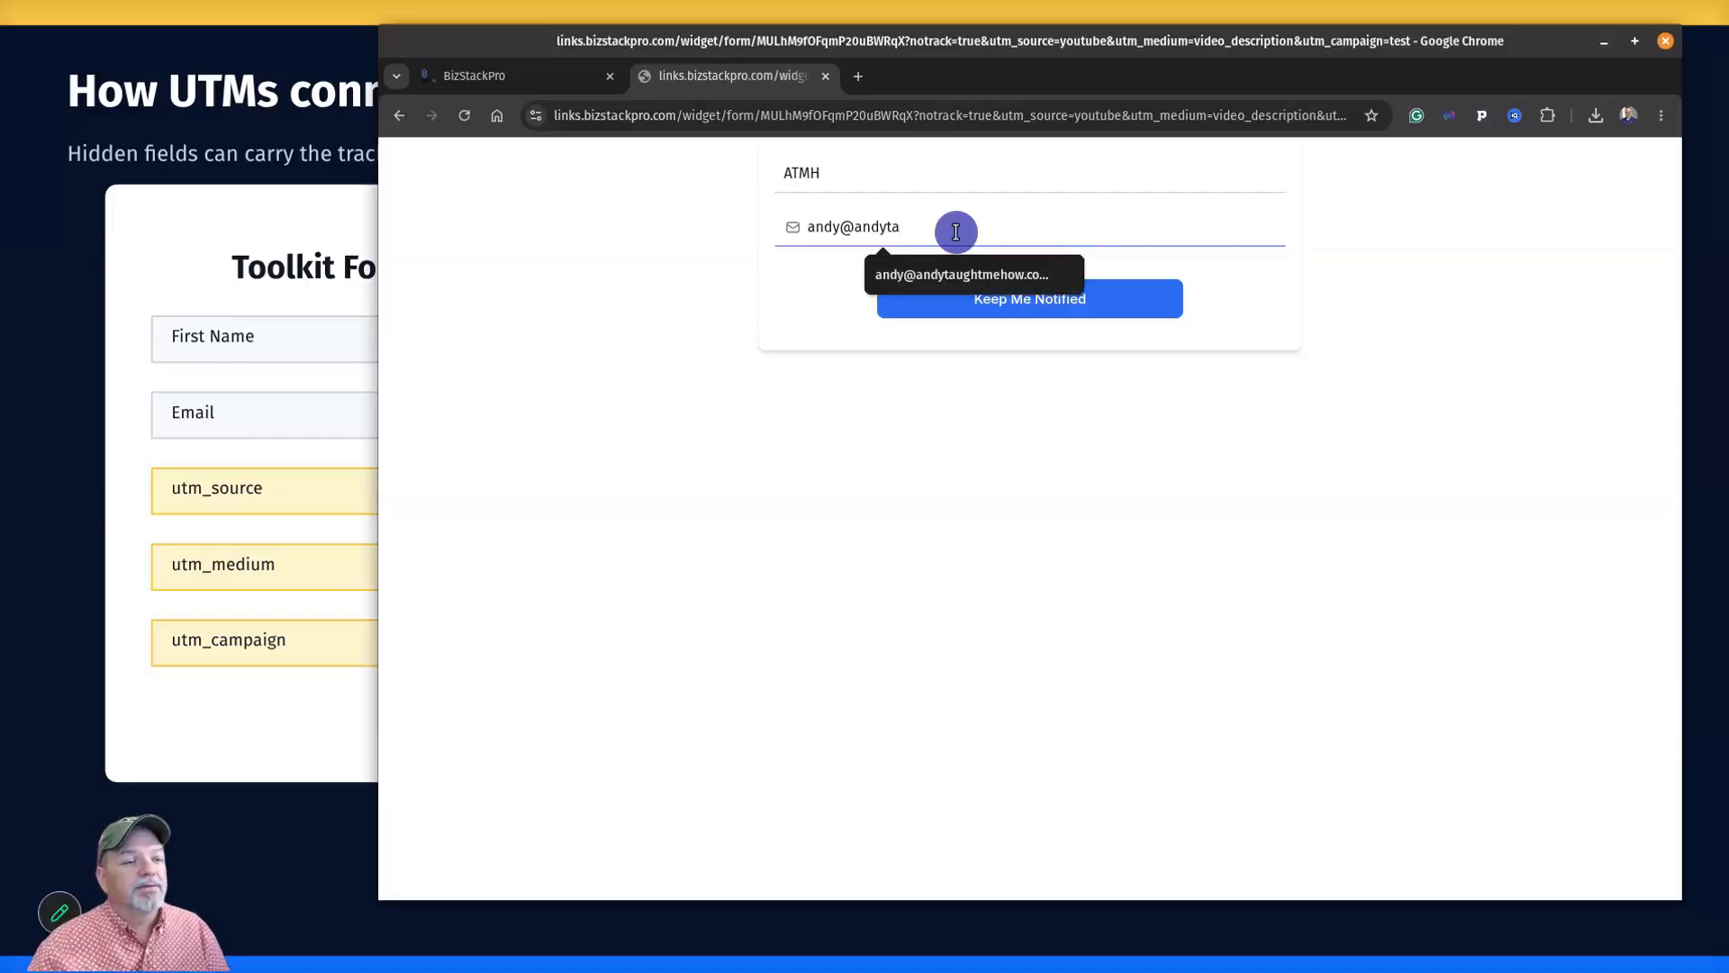
{"action": "left_click", "coordinate": [953, 270]}
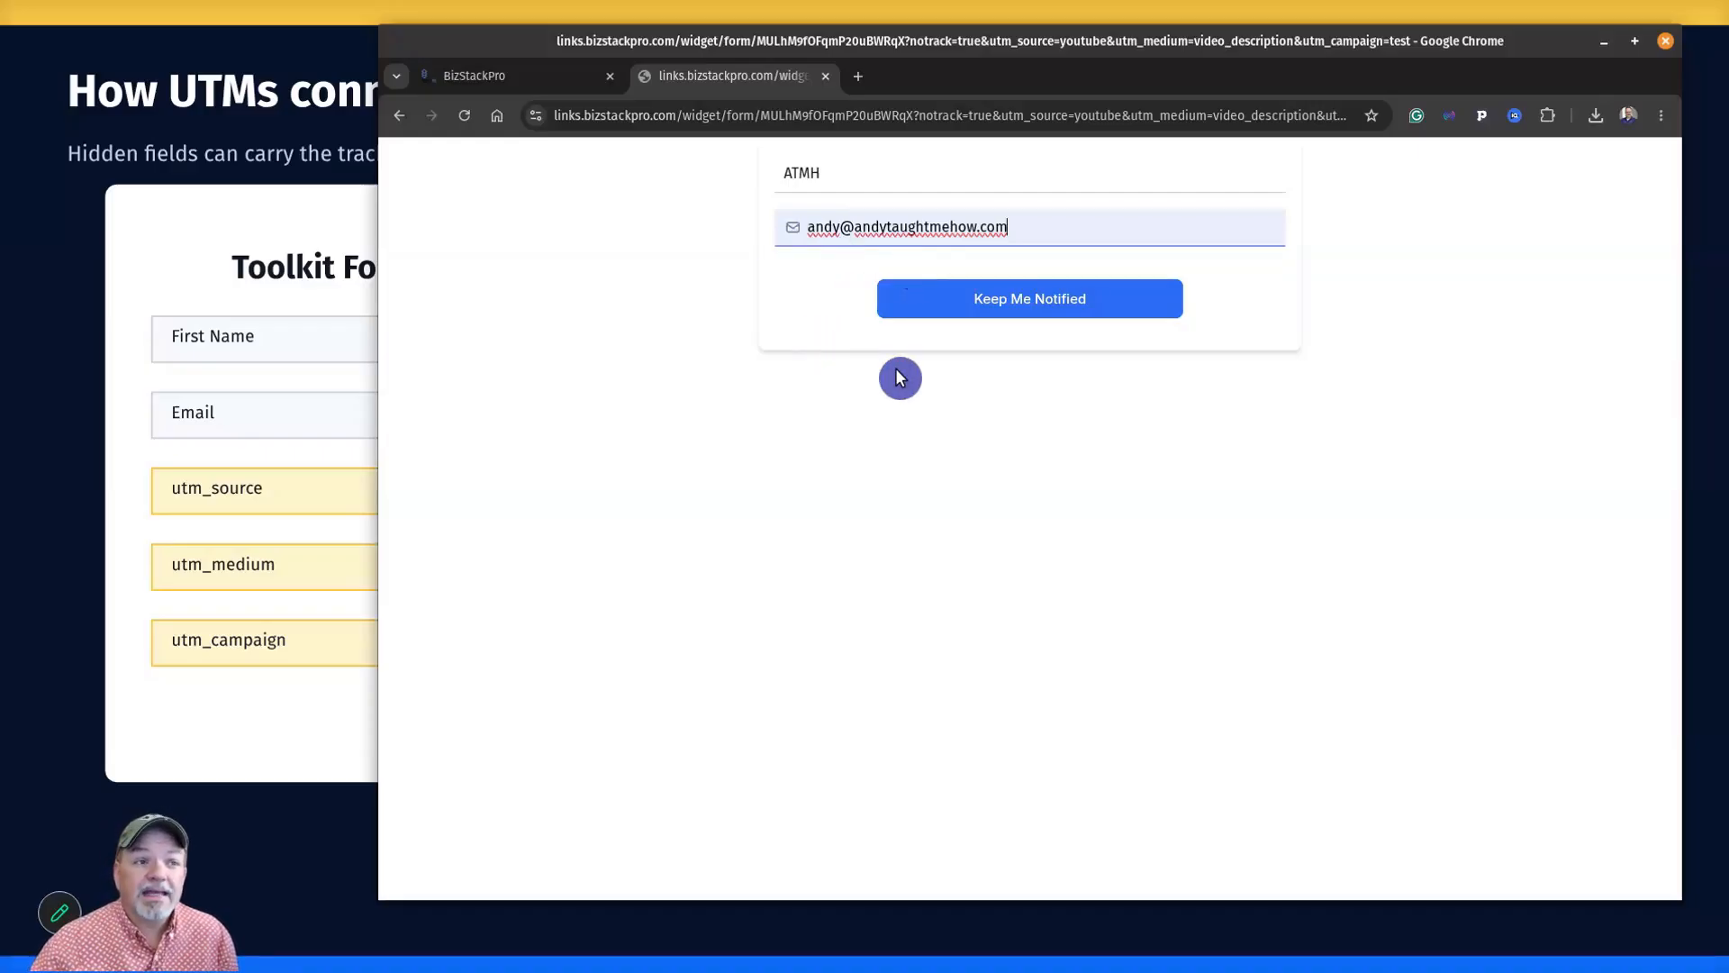
{"action": "left_click", "coordinate": [1041, 305]}
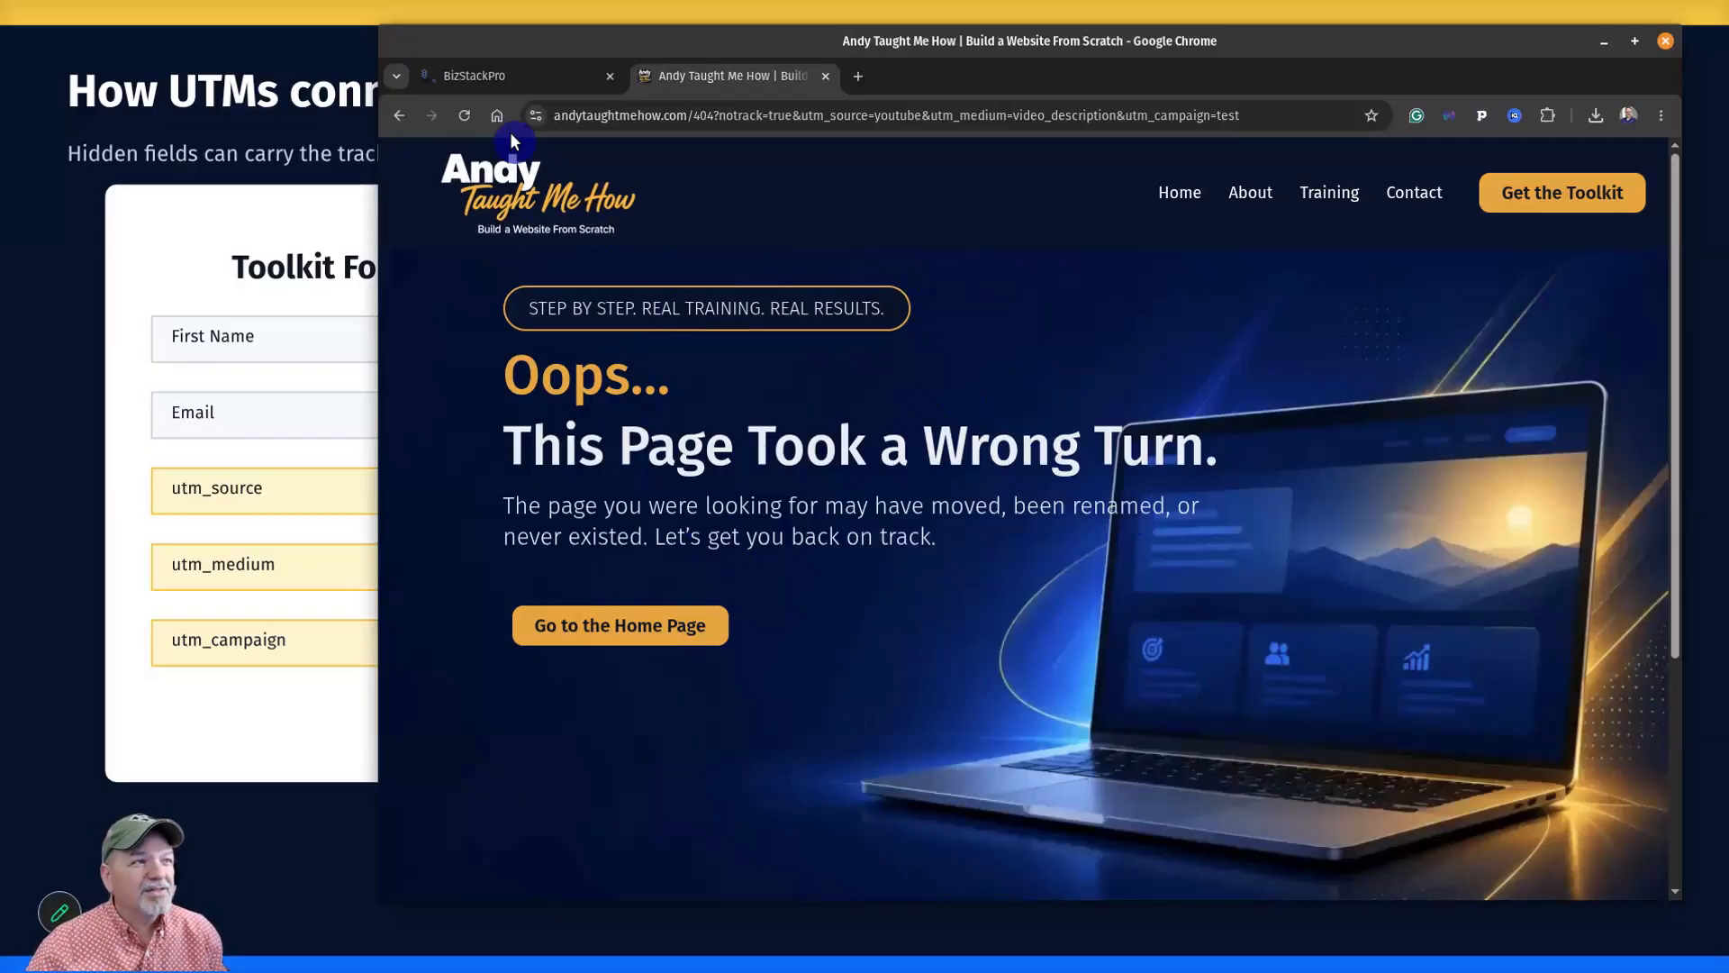
{"action": "left_click", "coordinate": [477, 75]}
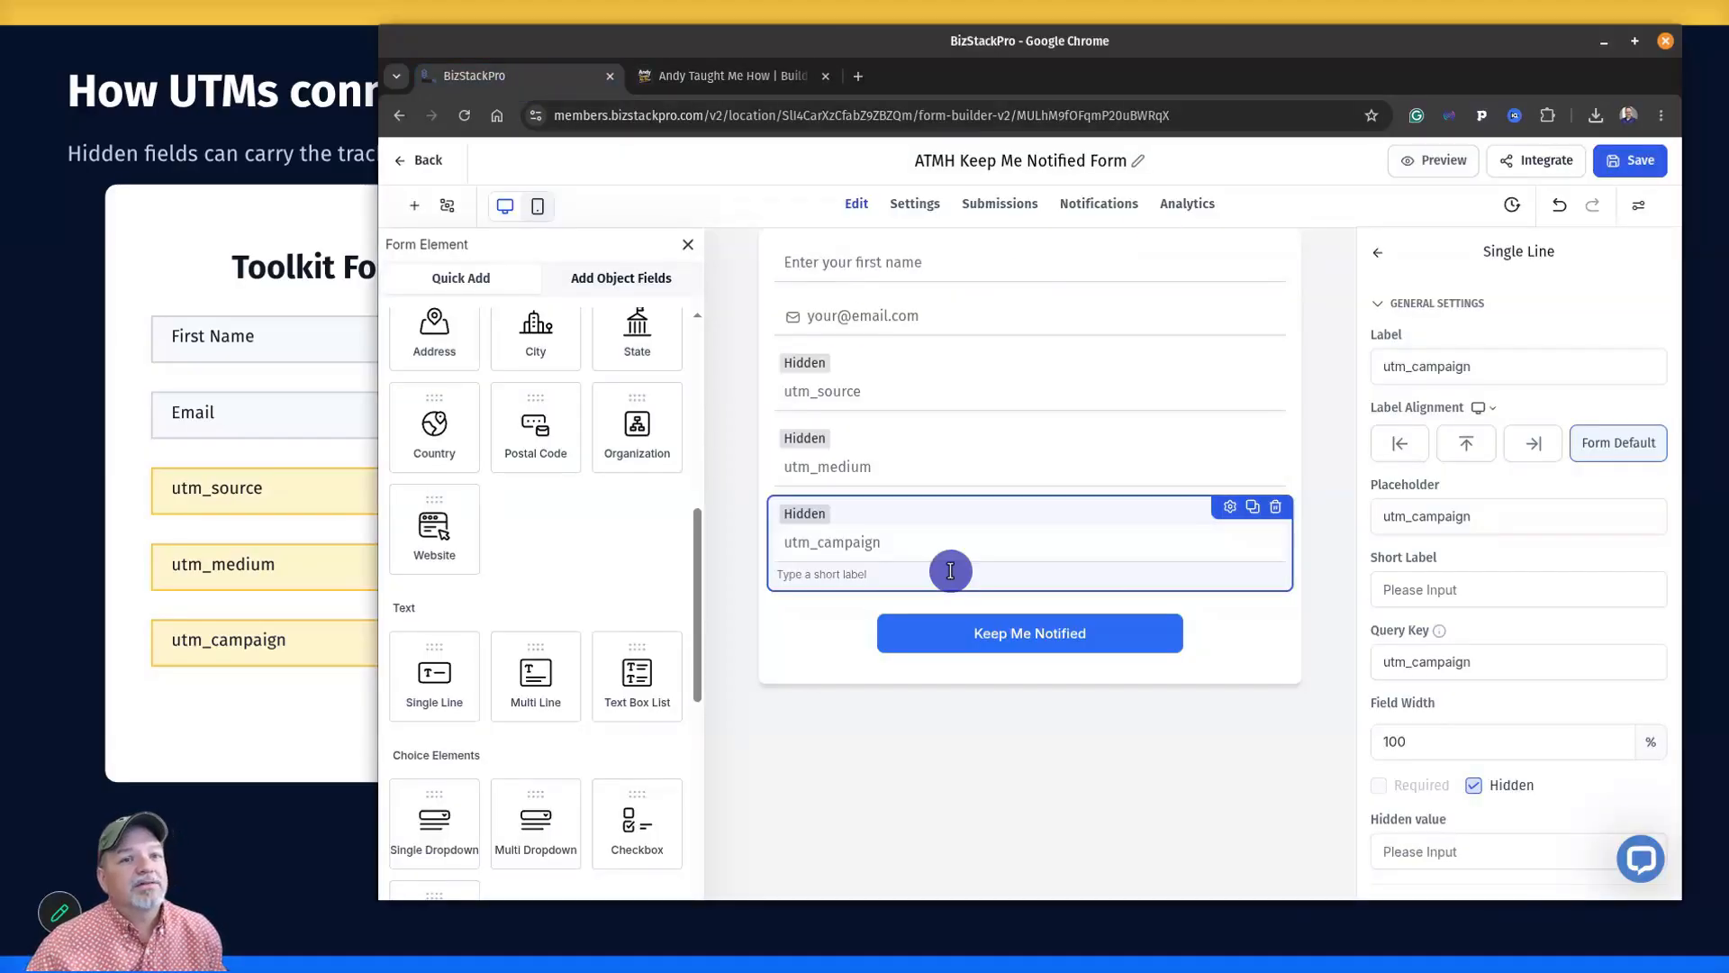
Confirm the newest submission shows youtube, video_description and test, then switch to the 404 page tab.
{"action": "left_click", "coordinate": [1006, 205]}
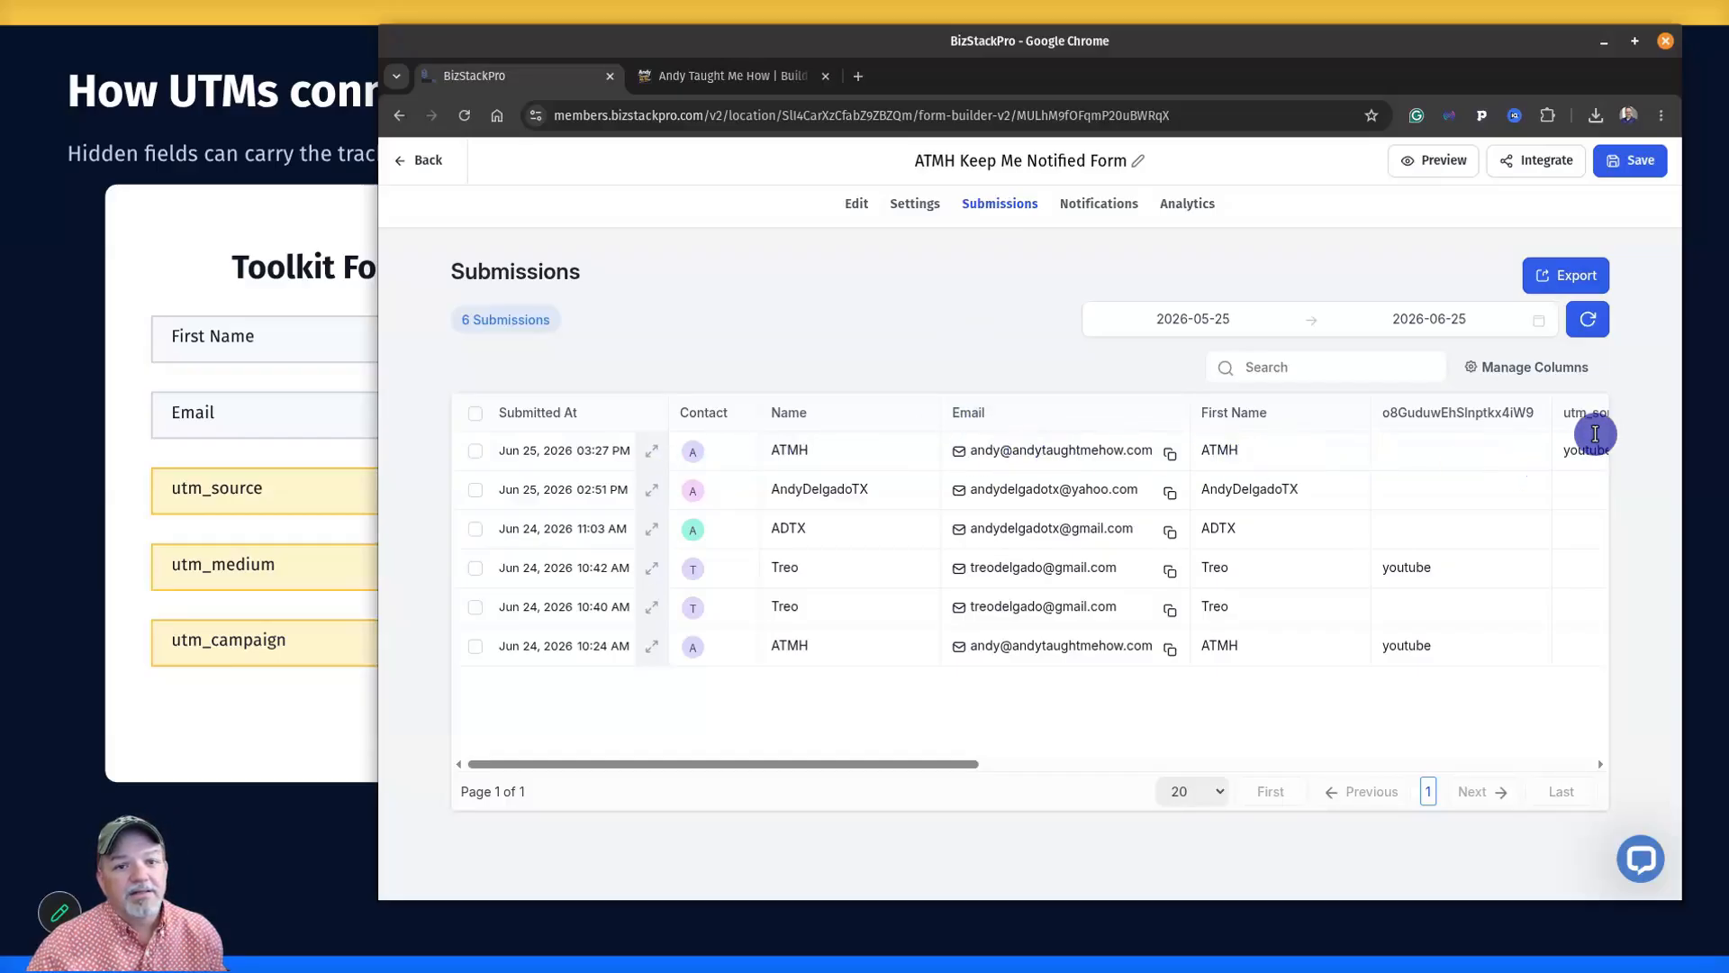
{"action": "left_click_drag", "start_coordinate": [961, 766], "coordinate": [1174, 757]}
{"action": "left_click_drag", "start_coordinate": [1285, 754], "coordinate": [1298, 755]}
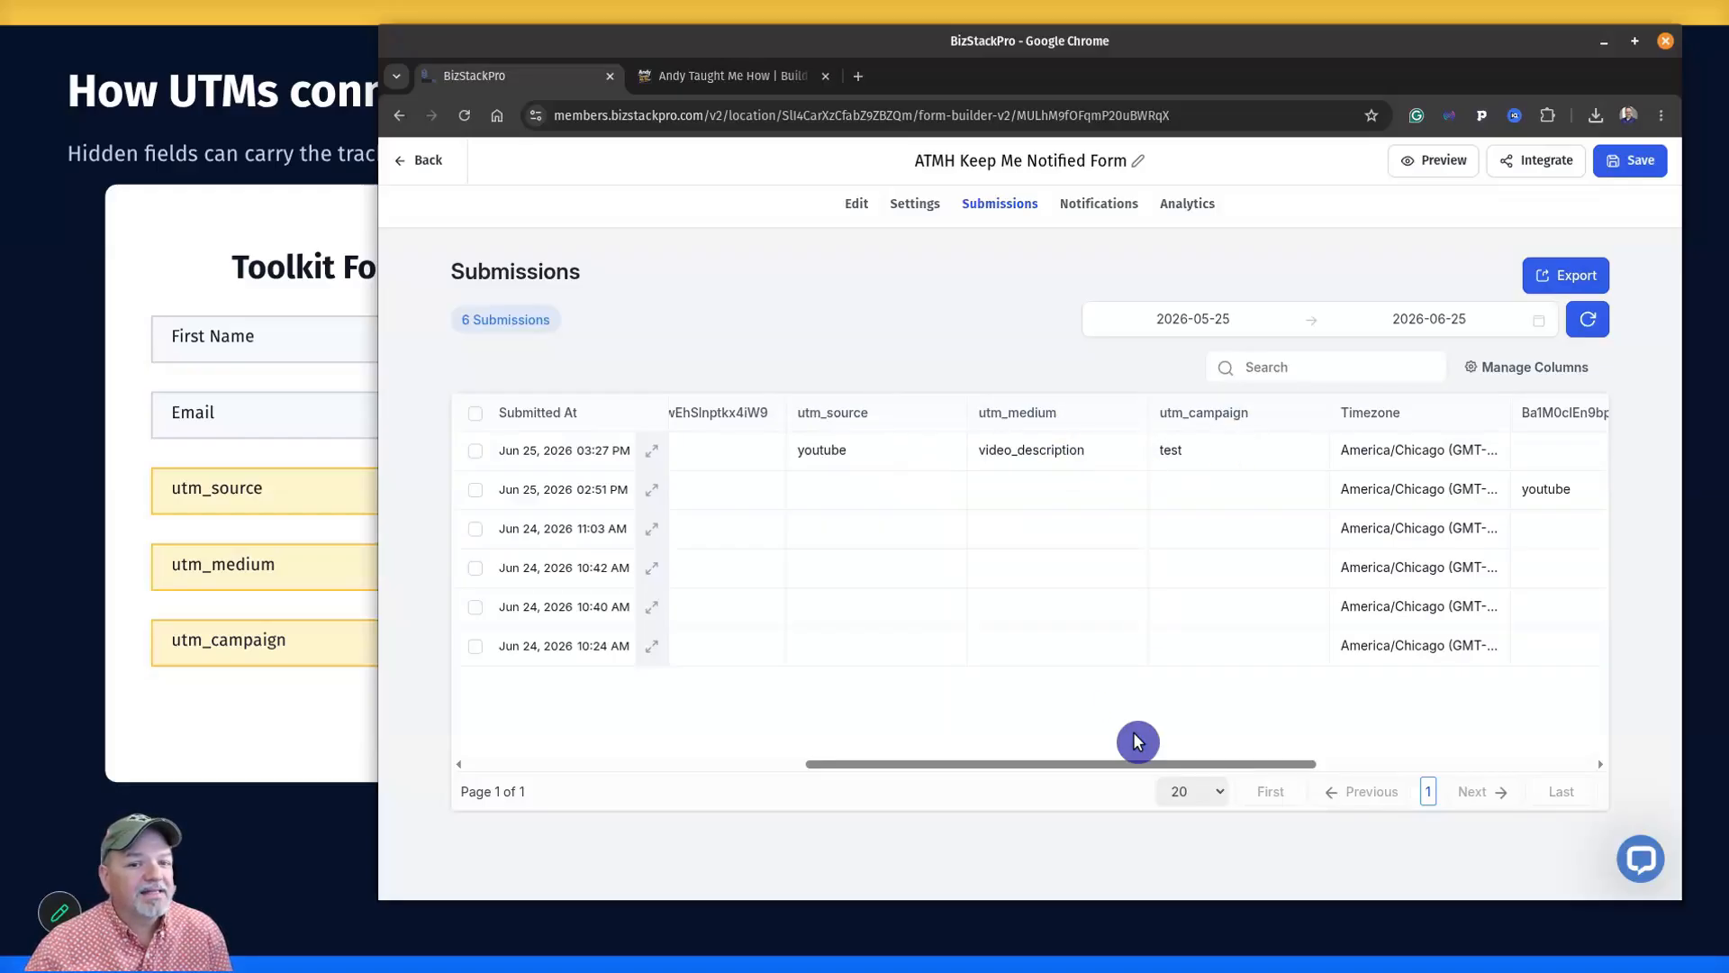
{"action": "left_click_drag", "start_coordinate": [1122, 764], "coordinate": [742, 767]}
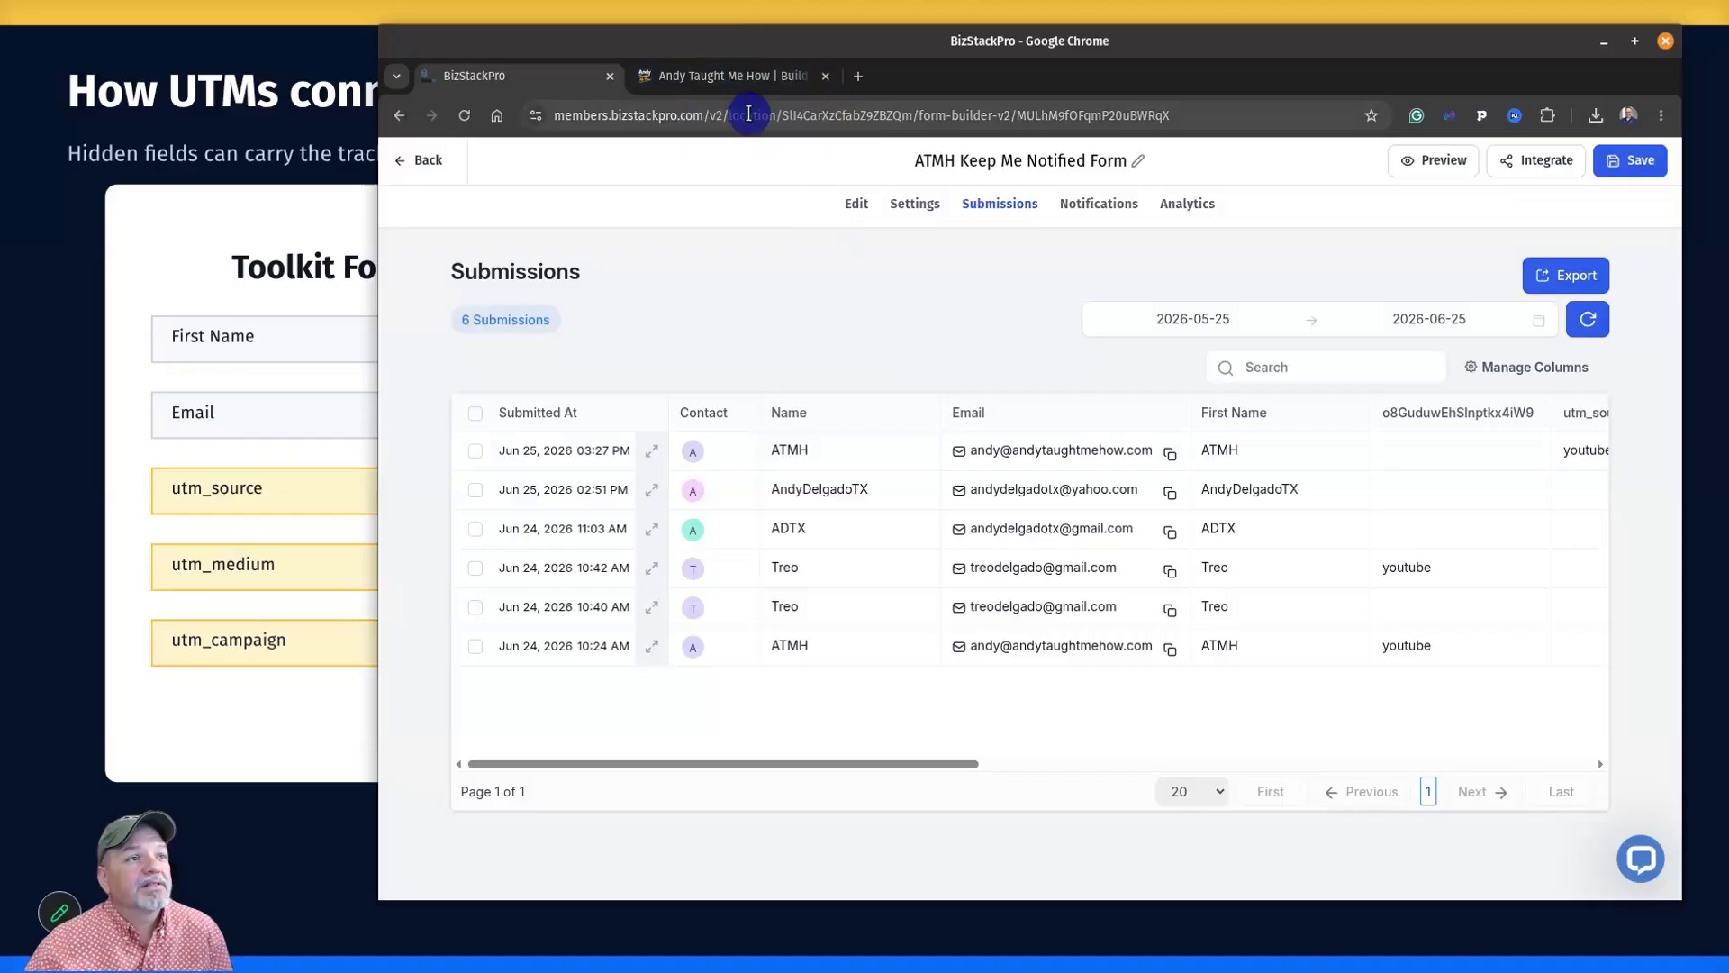
{"action": "left_click", "coordinate": [731, 79]}
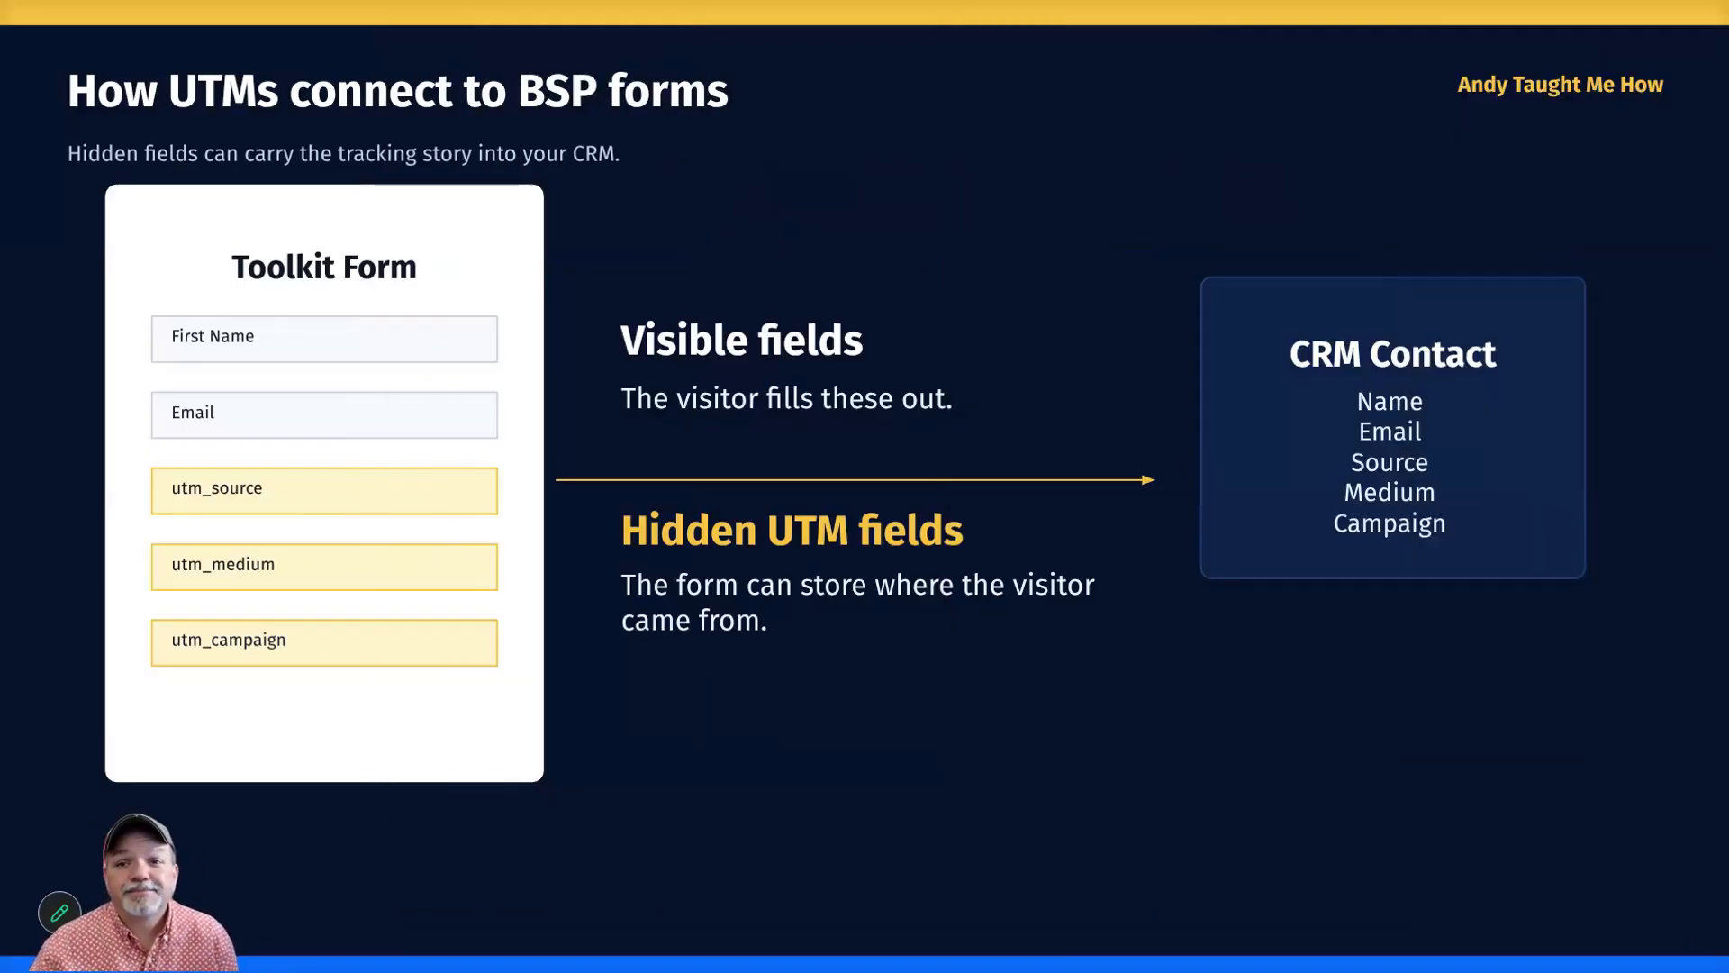
Advance three slides, past the optional lab and Common mistakes, to Wrap-up.
{"action": "key", "text": "Right"}
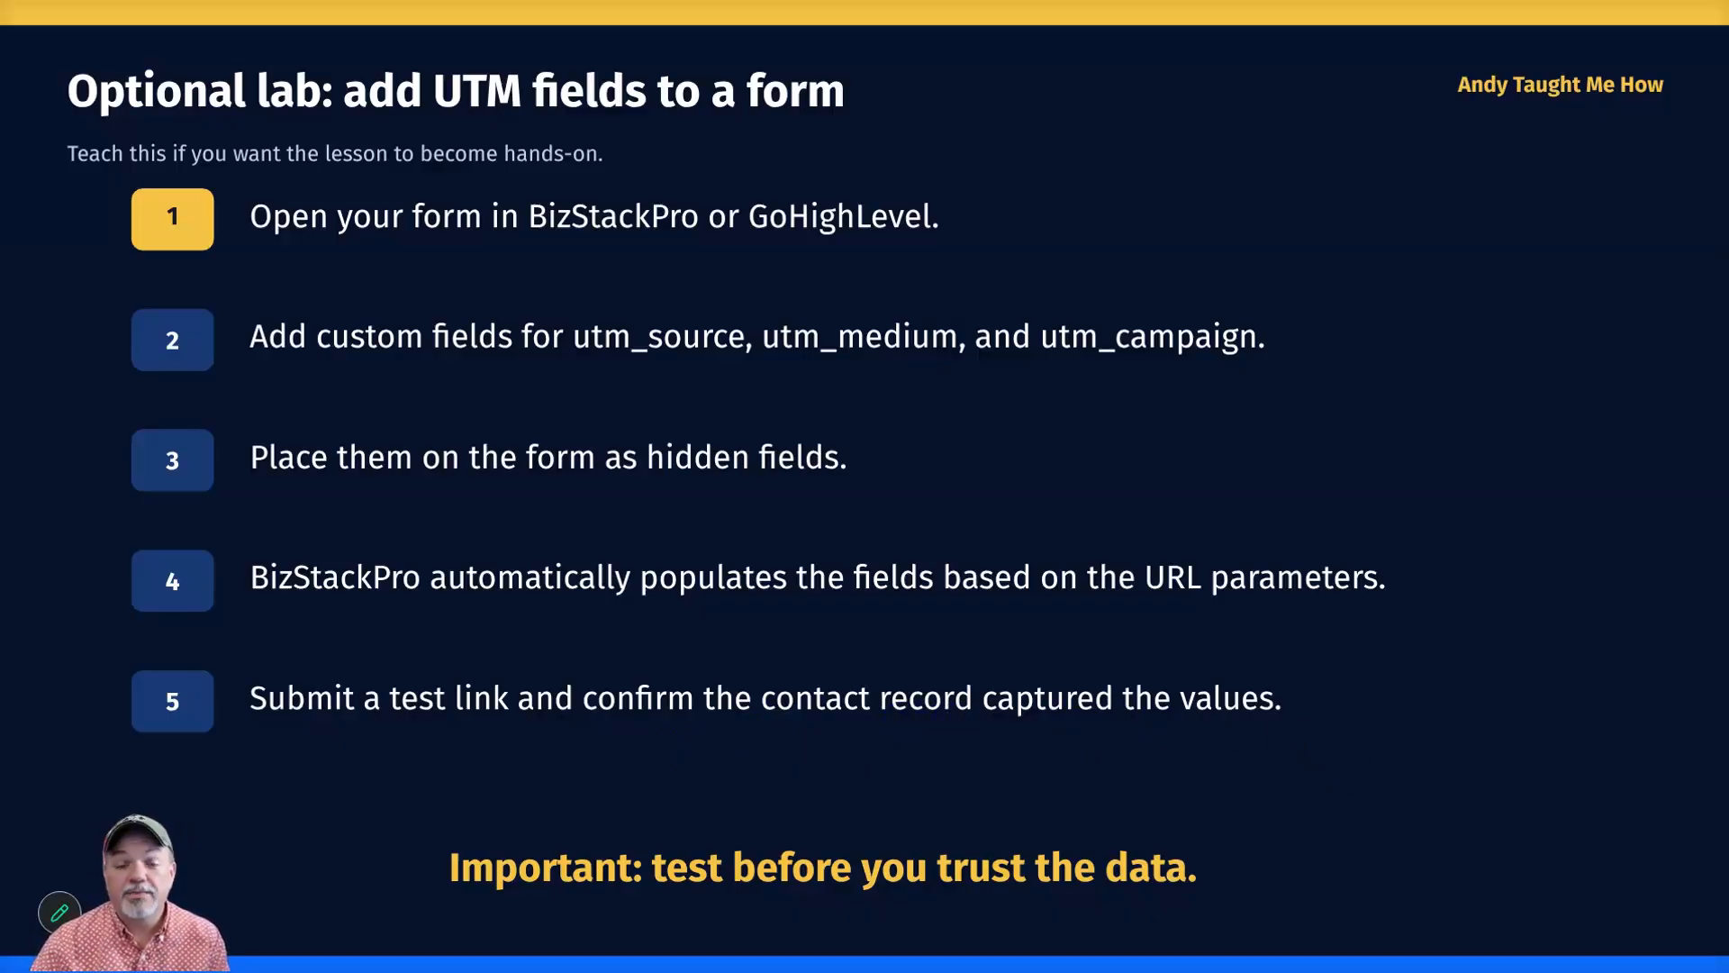
{"action": "key", "text": "Right"}
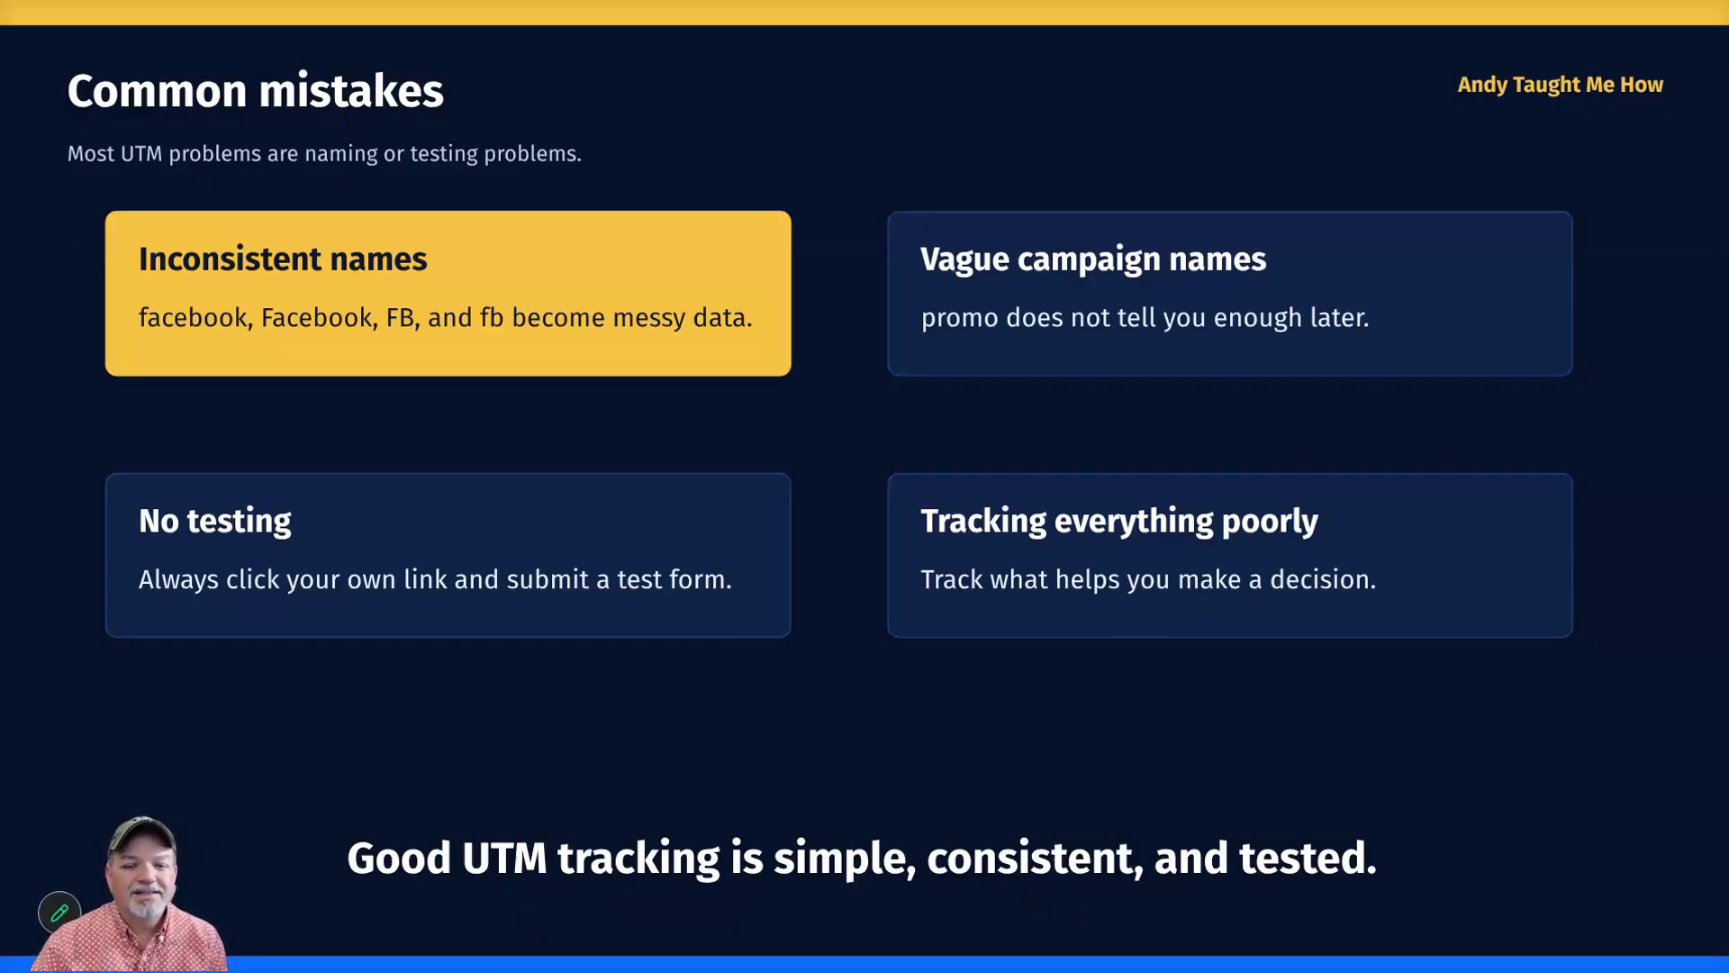
{"action": "key", "text": "Right"}
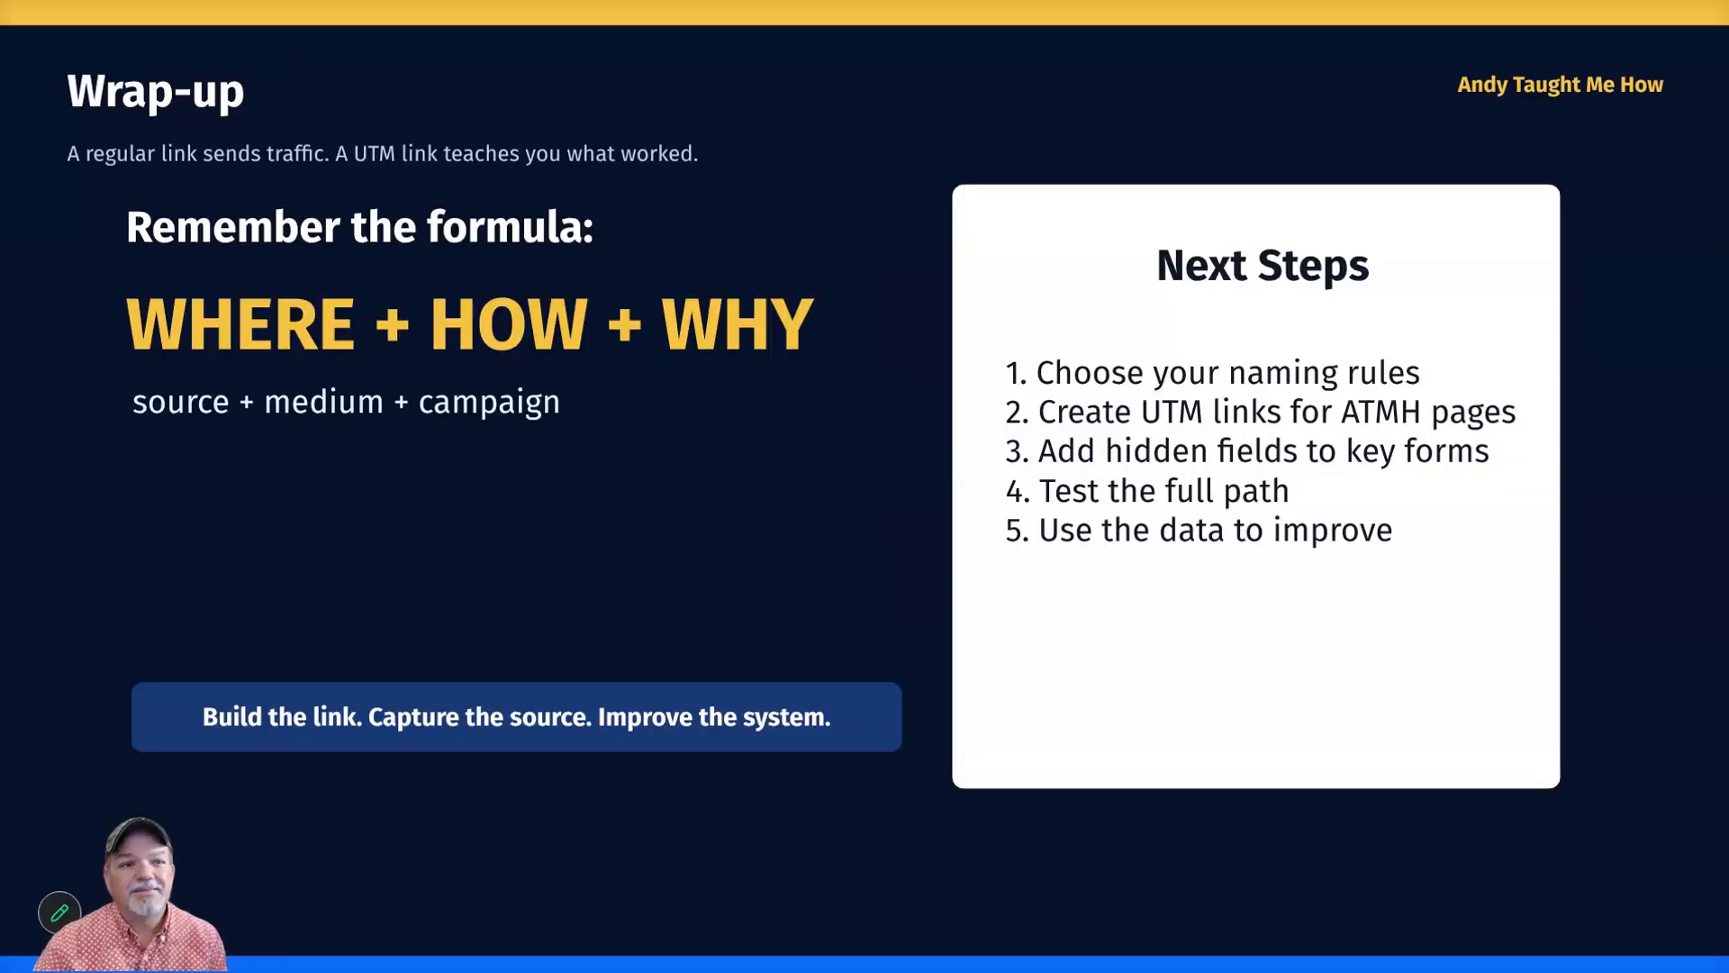